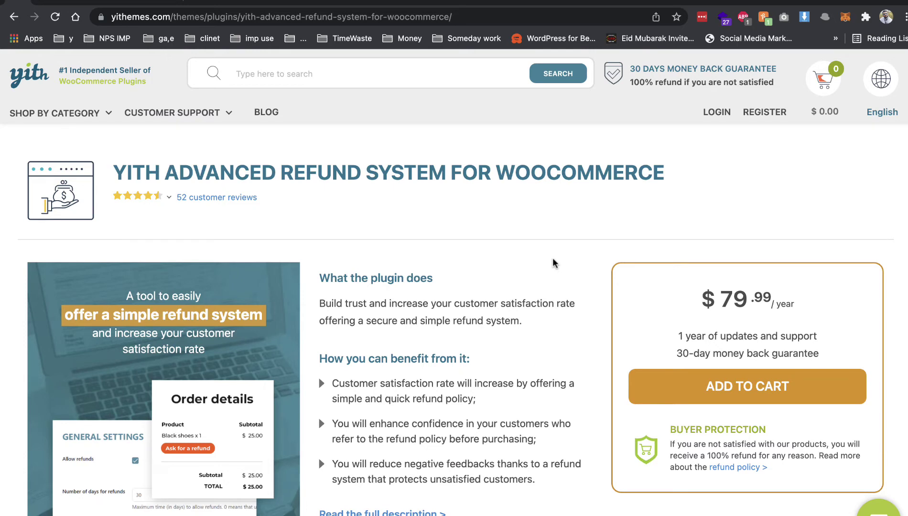
- Look through the YITH Advanced Refund System for WooCommerce product page and its feature overview
{"action": "scroll", "coordinate": [531, 264], "scroll_direction": "down", "scroll_amount": 20}
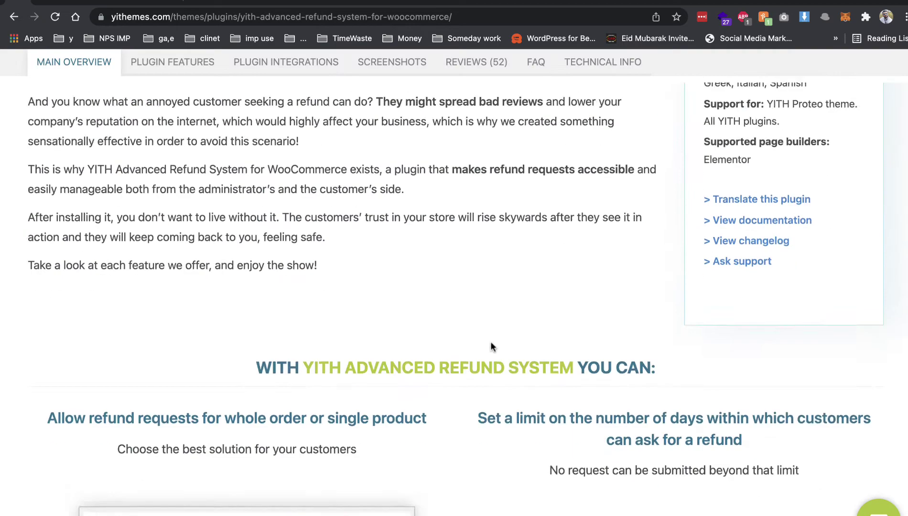
{"action": "scroll", "coordinate": [271, 185], "scroll_direction": "down", "scroll_amount": 12}
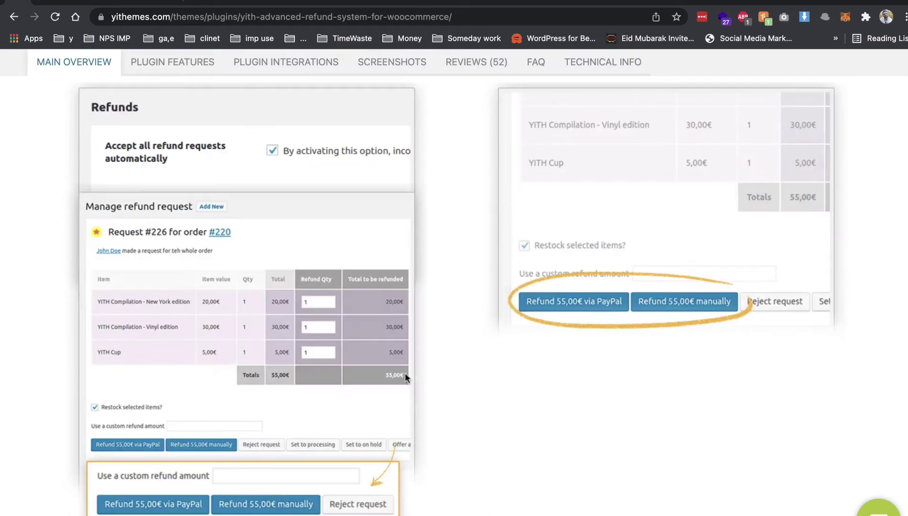
- Switch to the VS kart store site and open its WordPress admin dashboard
{"action": "left_click", "coordinate": [75, 17]}
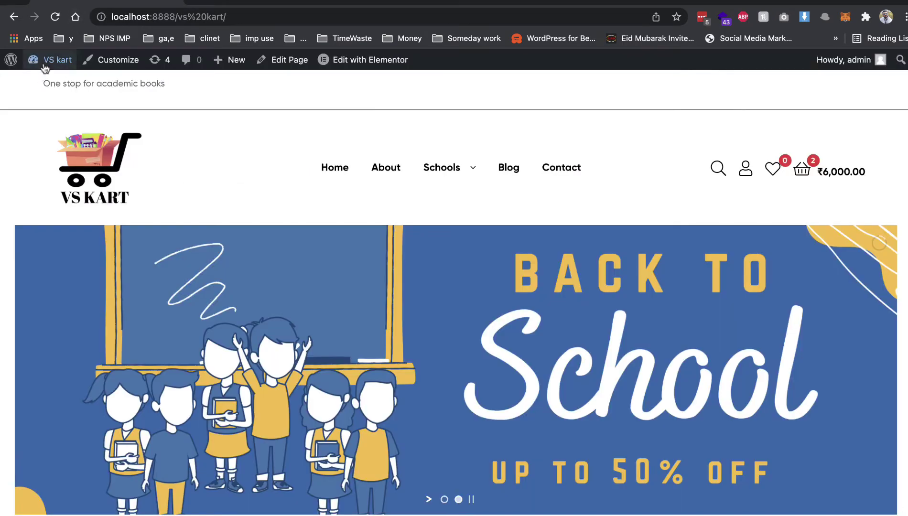
{"action": "mouse_move", "coordinate": [48, 60]}
{"action": "left_click", "coordinate": [52, 82]}
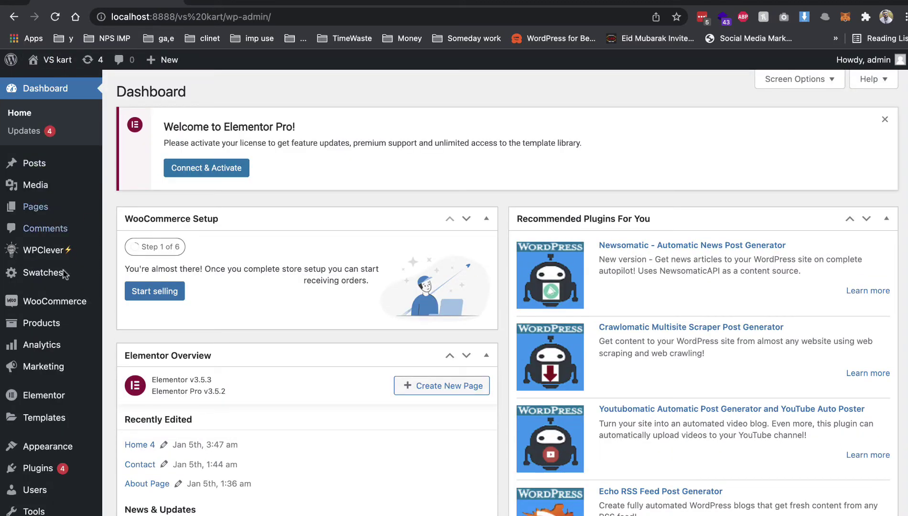
- Try to upload and install a new plugin from yith-advanced-refund-system-for-woocommerce.premium126.zip on the Desktop
{"action": "mouse_move", "coordinate": [50, 466]}
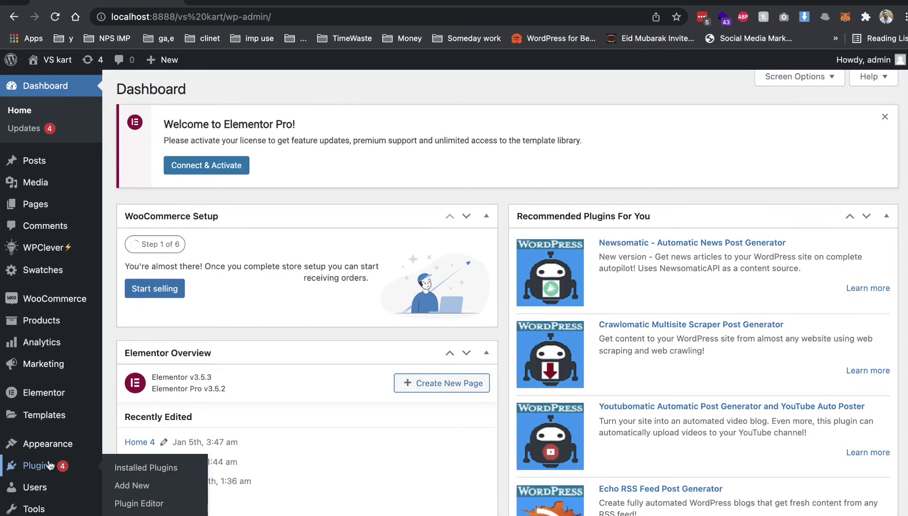
{"action": "left_click", "coordinate": [134, 485]}
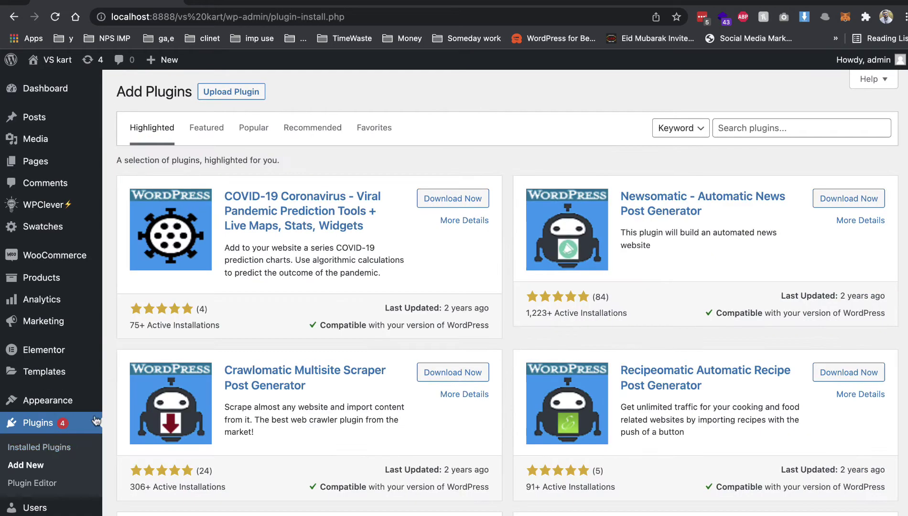
{"action": "left_click", "coordinate": [229, 94]}
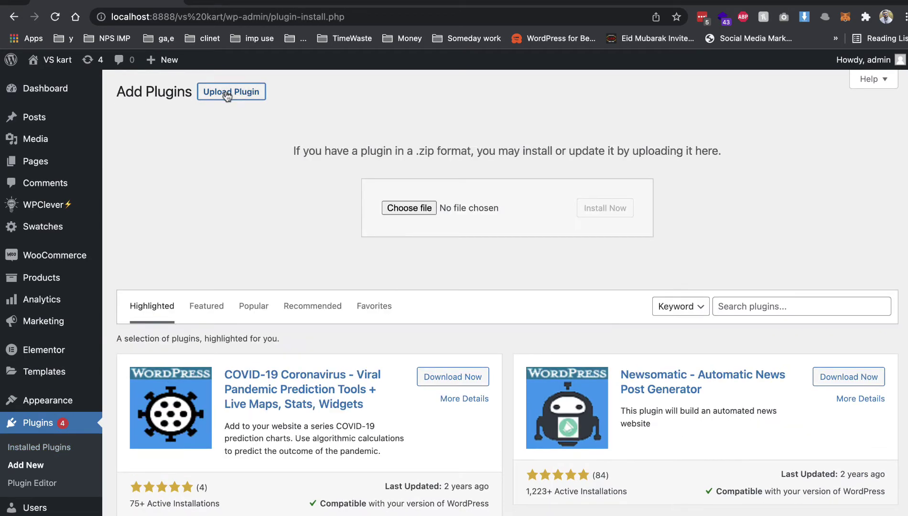
{"action": "left_click", "coordinate": [414, 209]}
{"action": "scroll", "coordinate": [362, 266], "scroll_direction": "down", "scroll_amount": 8}
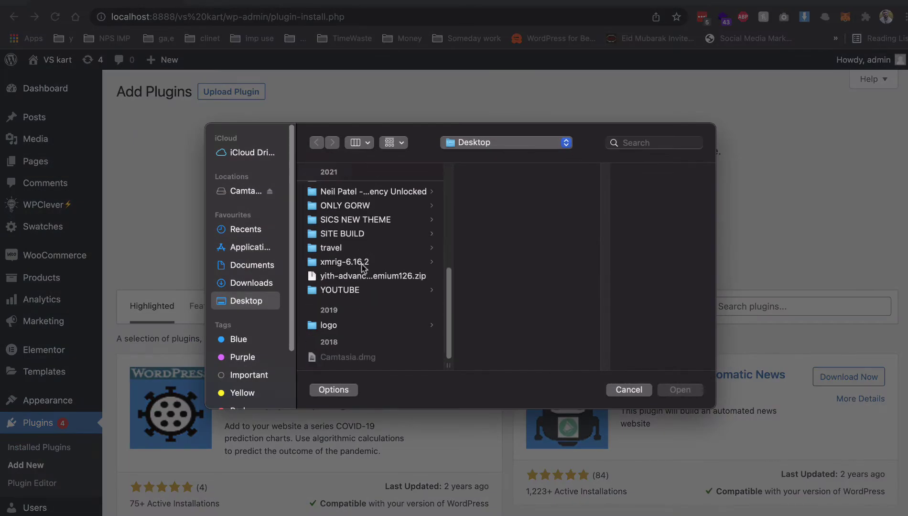
{"action": "double_click", "coordinate": [365, 276]}
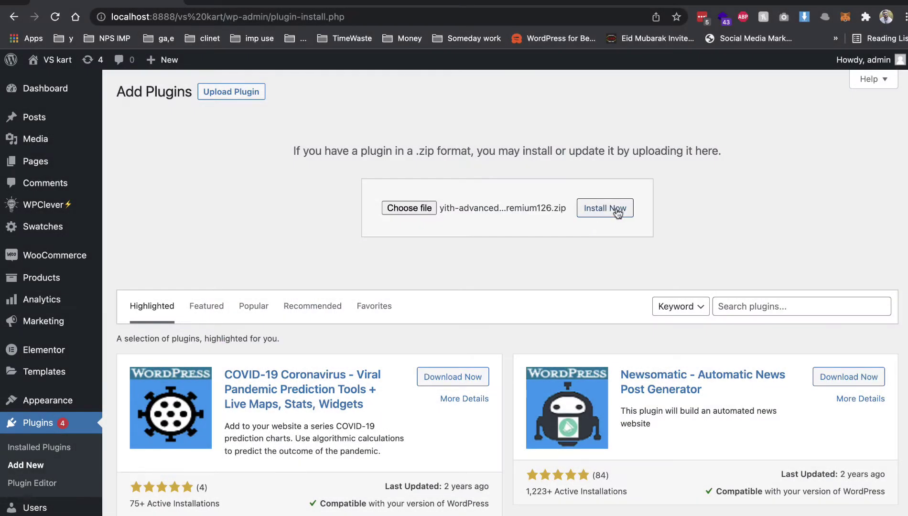
{"action": "left_click", "coordinate": [617, 210]}
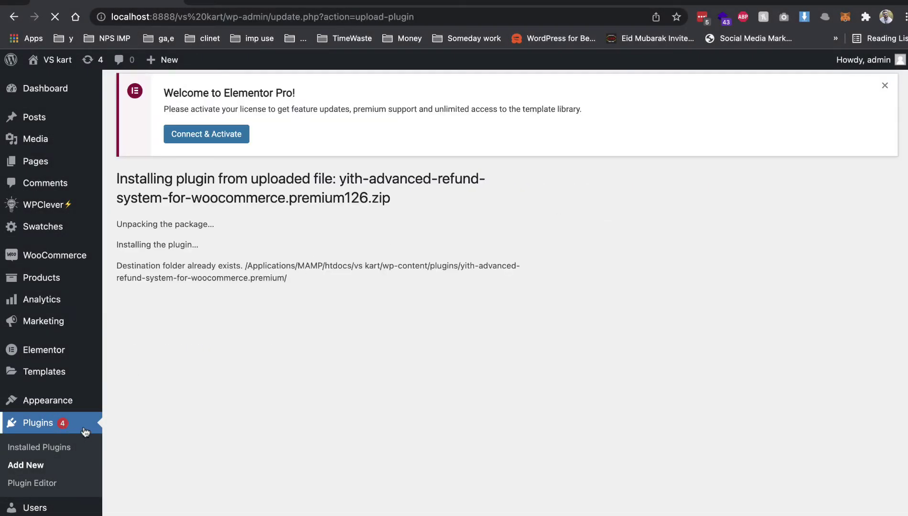
- Activate the installed YITH Advanced Refund System for WooCommerce Premium plugin and open its settings
{"action": "left_click", "coordinate": [56, 448]}
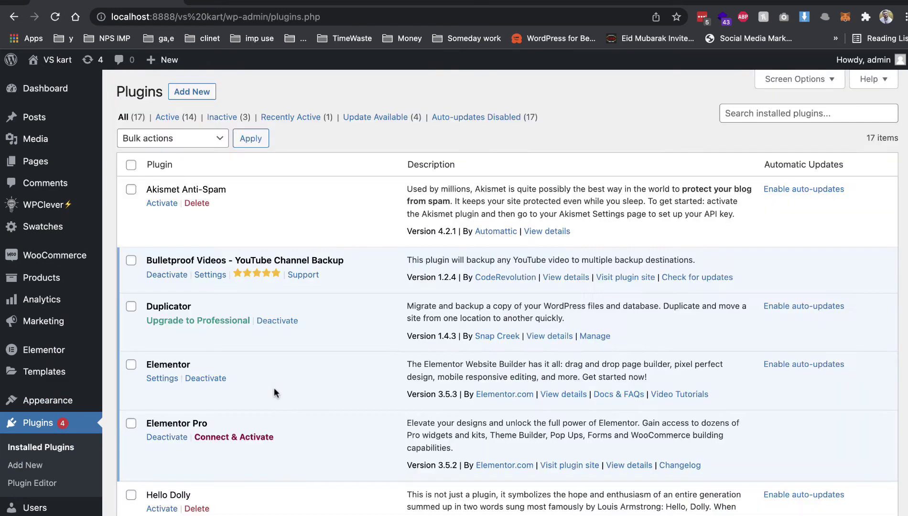
{"action": "scroll", "coordinate": [273, 387], "scroll_direction": "down", "scroll_amount": 10}
{"action": "left_click", "coordinate": [132, 386]}
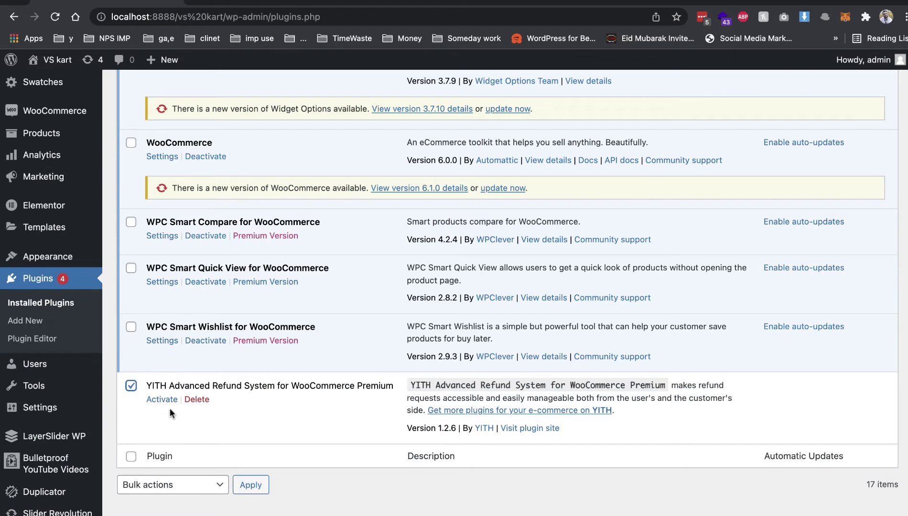
{"action": "left_click", "coordinate": [164, 400]}
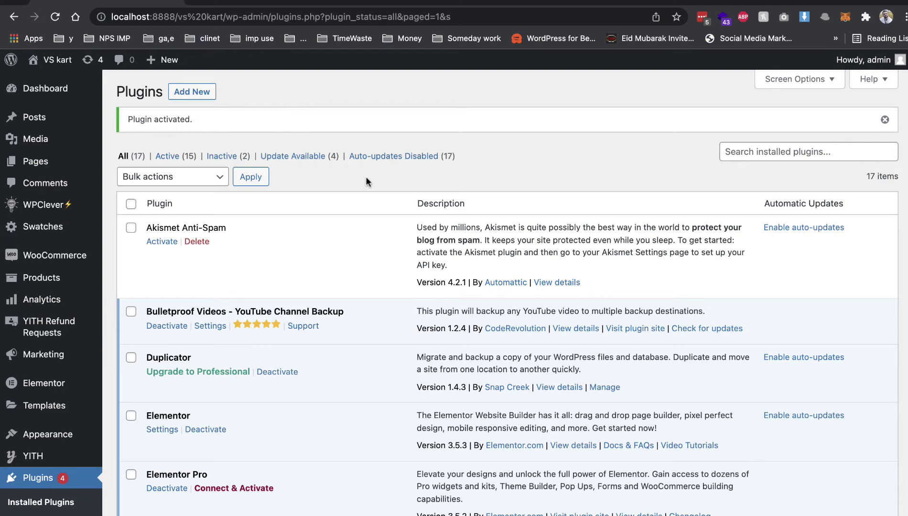
{"action": "scroll", "coordinate": [364, 178], "scroll_direction": "down", "scroll_amount": 15}
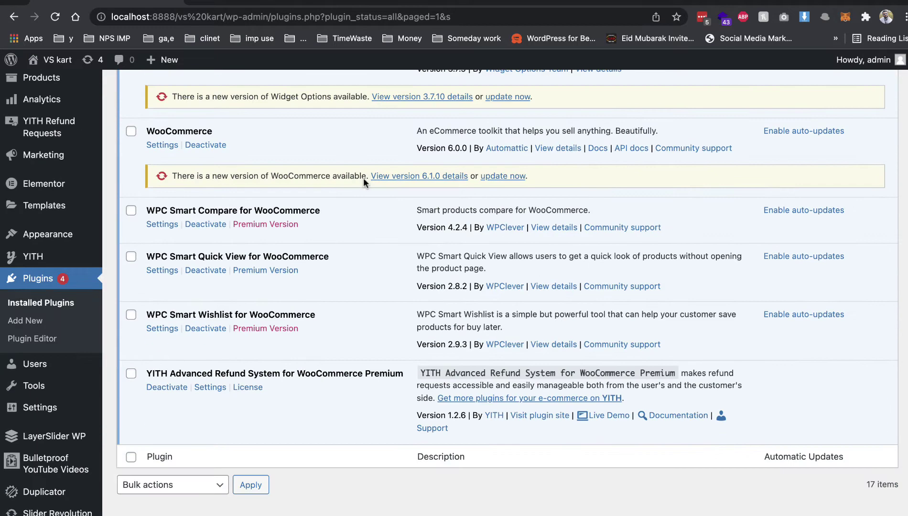
{"action": "left_click", "coordinate": [207, 388]}
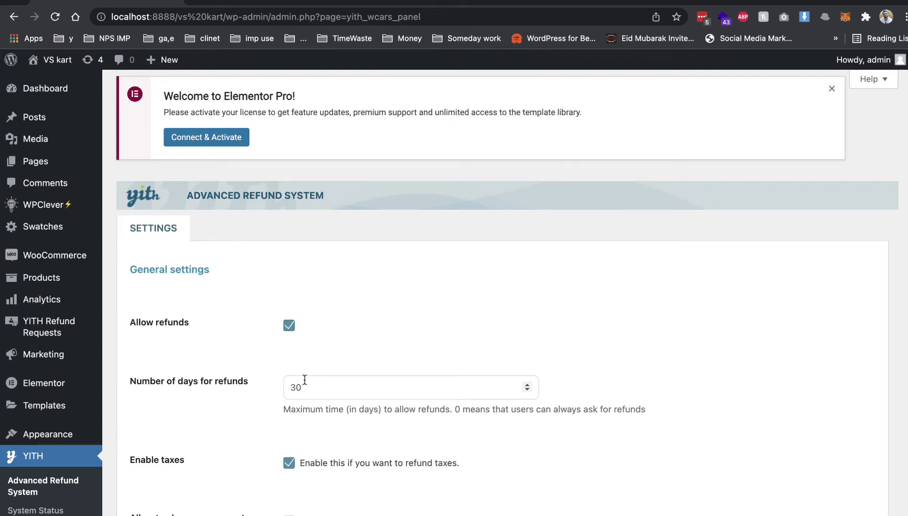
- Review the refund plugin's general, refunds, non-refundable message, file upload and coupon settings
{"action": "scroll", "coordinate": [304, 370], "scroll_direction": "down", "scroll_amount": 3}
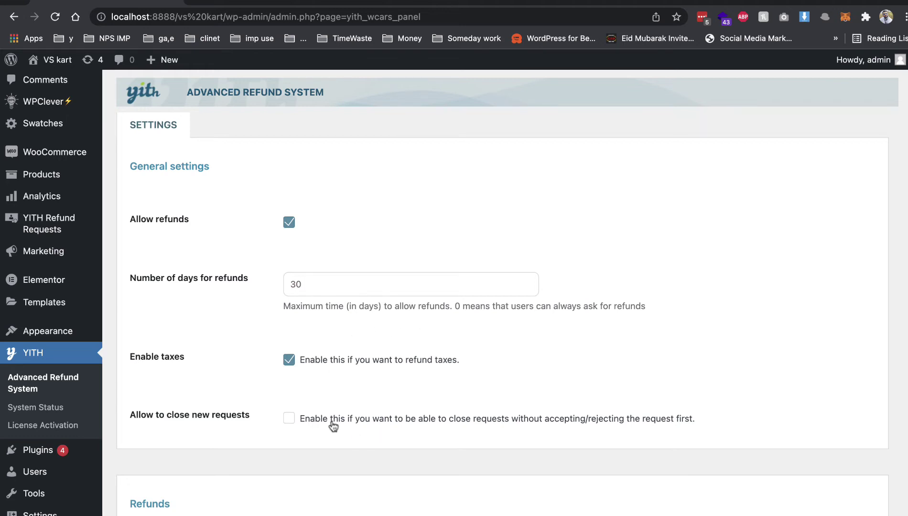
{"action": "scroll", "coordinate": [333, 425], "scroll_direction": "down", "scroll_amount": 5}
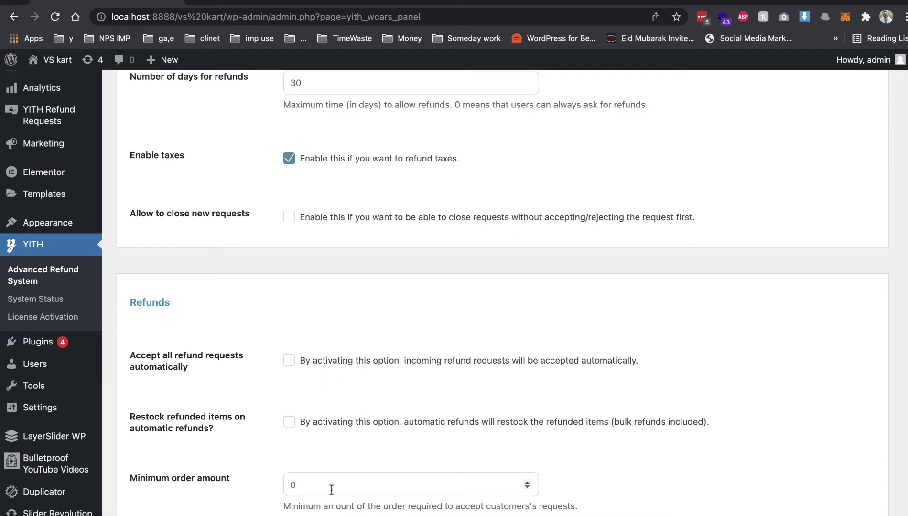
{"action": "scroll", "coordinate": [332, 490], "scroll_direction": "down", "scroll_amount": 3}
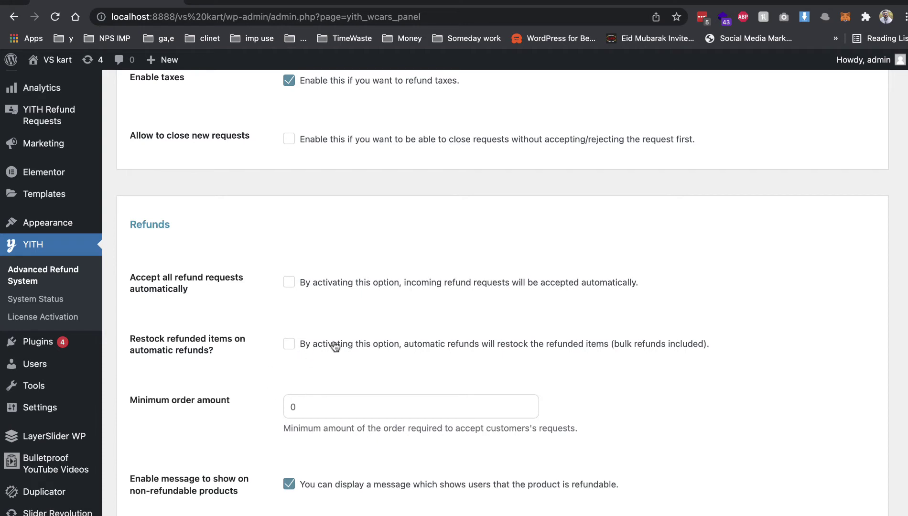
{"action": "scroll", "coordinate": [335, 347], "scroll_direction": "down", "scroll_amount": 5}
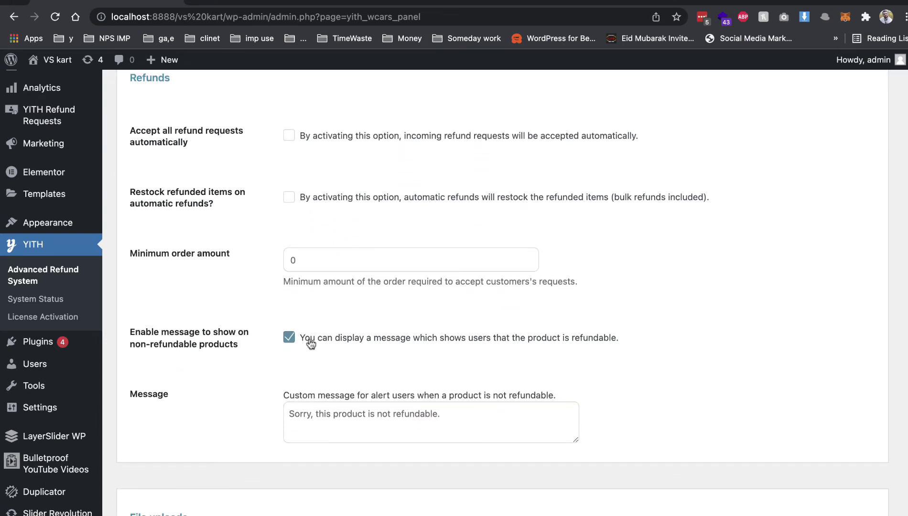
{"action": "left_click_drag", "start_coordinate": [309, 339], "coordinate": [640, 340]}
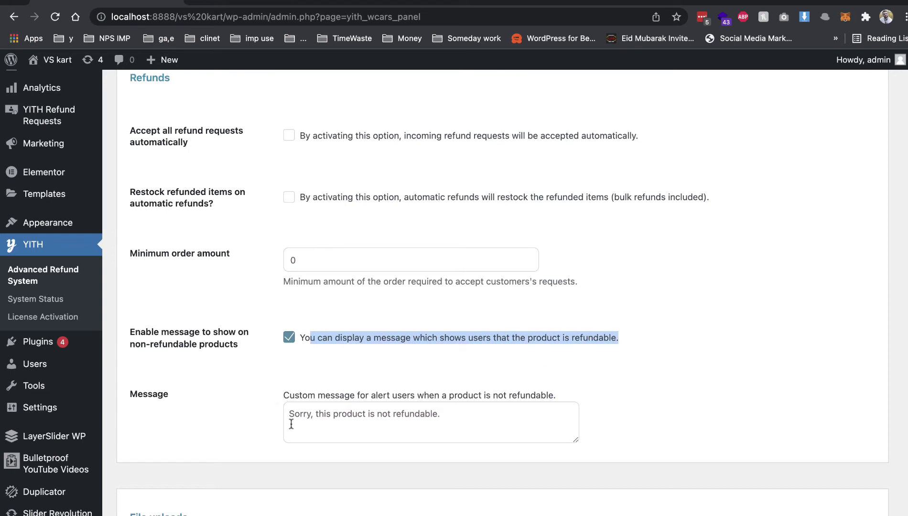
{"action": "left_click_drag", "start_coordinate": [299, 415], "coordinate": [455, 410]}
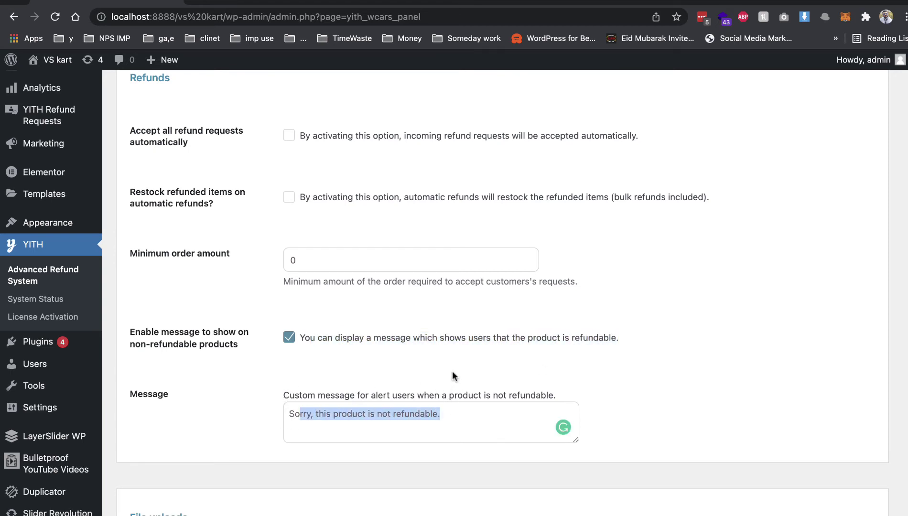
{"action": "scroll", "coordinate": [444, 377], "scroll_direction": "down", "scroll_amount": 7}
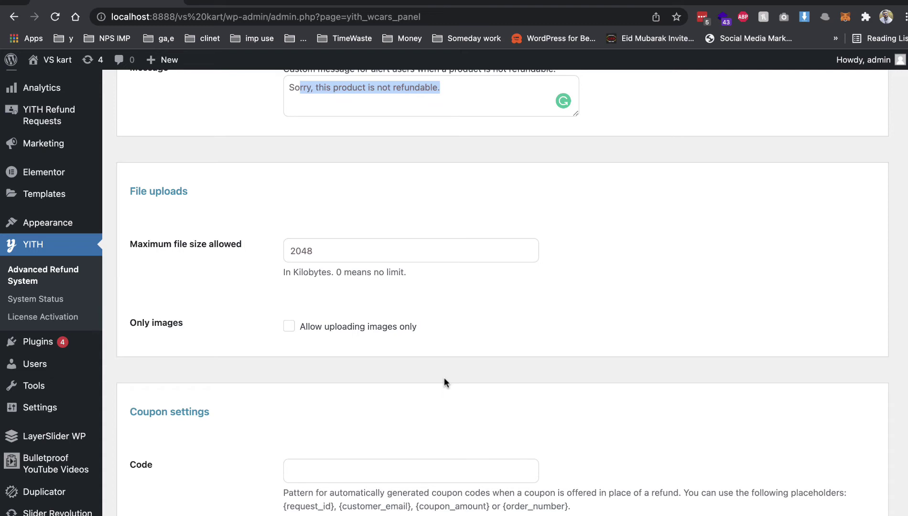
{"action": "scroll", "coordinate": [407, 366], "scroll_direction": "down", "scroll_amount": 3}
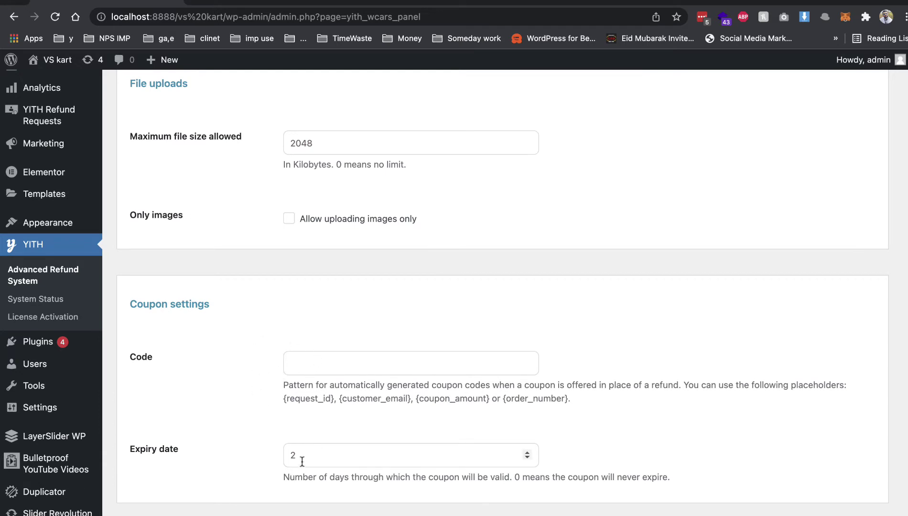
- Set the coupon expiry date to 0 and save the refund plugin settings
{"action": "left_click", "coordinate": [389, 455]}
{"action": "key", "text": "BackSpace"}
{"action": "type", "text": "0"}
{"action": "key", "text": "Return"}
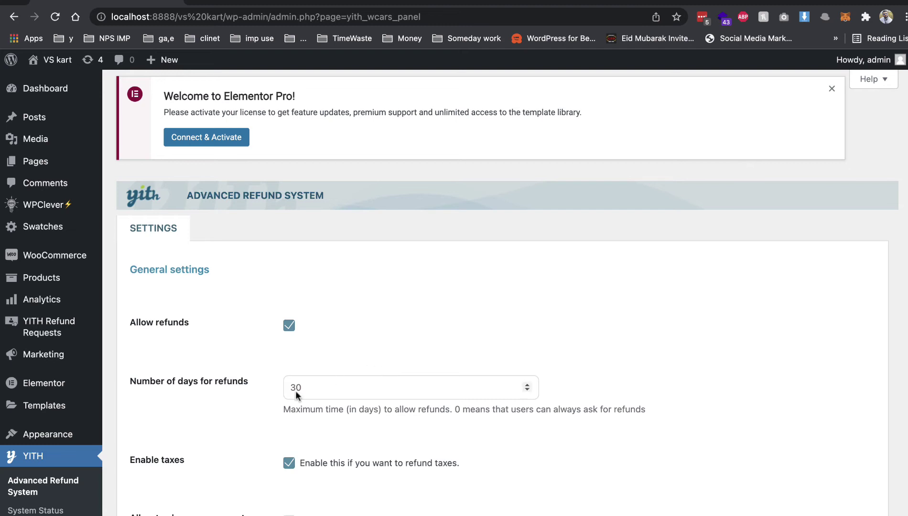
- Check the YITH Refund Requests list and open the KV GROUP product for editing at its product data
{"action": "left_click", "coordinate": [70, 333]}
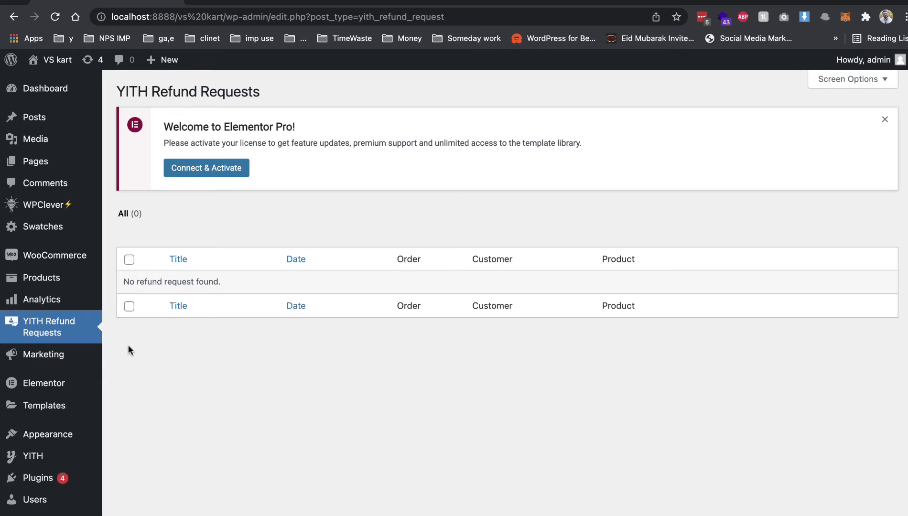
{"action": "mouse_move", "coordinate": [62, 282]}
{"action": "left_click", "coordinate": [127, 285]}
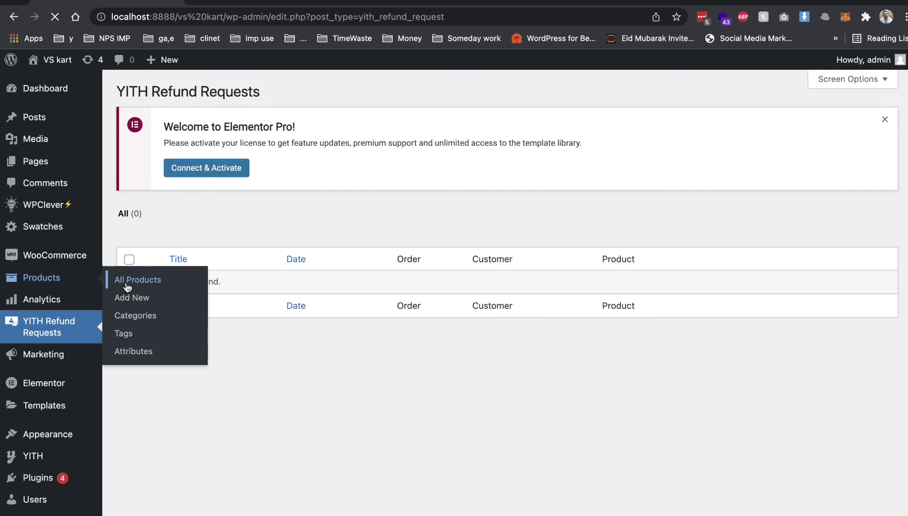
{"action": "scroll", "coordinate": [279, 325], "scroll_direction": "down", "scroll_amount": 5}
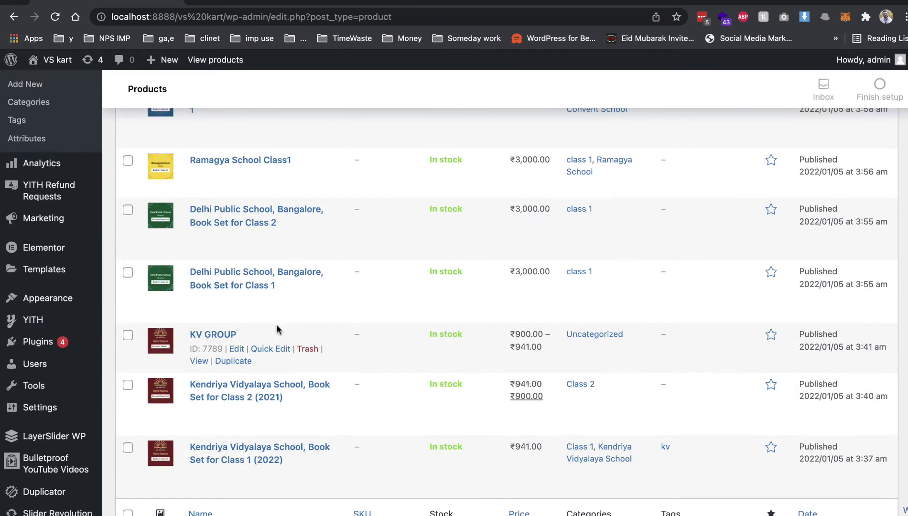
{"action": "left_click", "coordinate": [237, 350]}
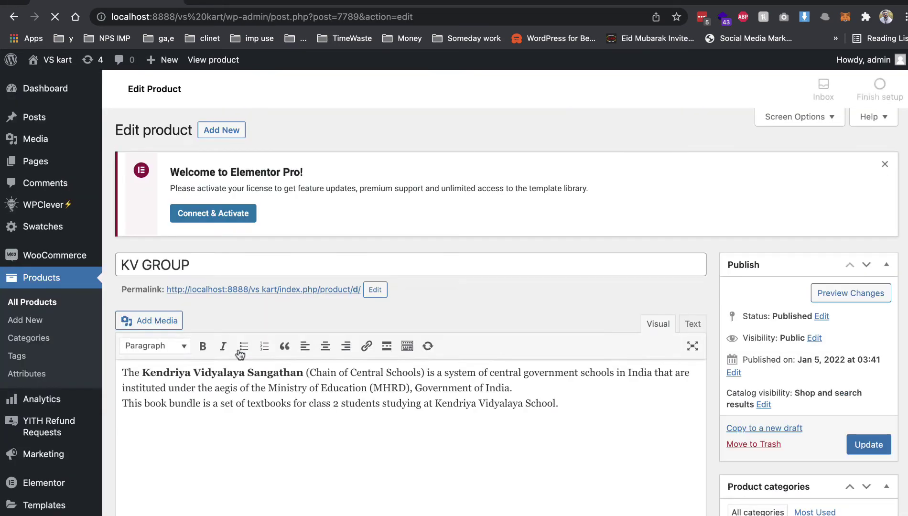
{"action": "scroll", "coordinate": [217, 359], "scroll_direction": "down", "scroll_amount": 5}
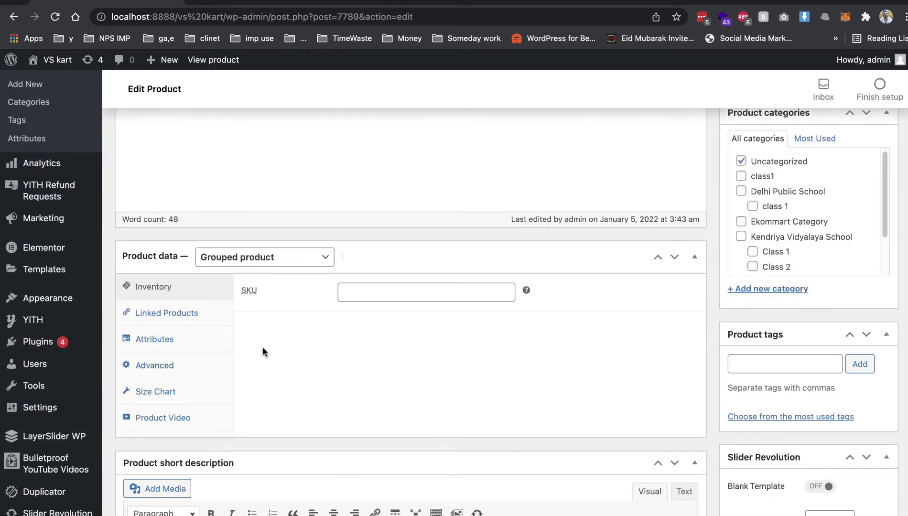
- Change KV GROUP to a simple product with its refundable status set to non-refundable, and update the product
{"action": "left_click", "coordinate": [264, 265]}
{"action": "left_click", "coordinate": [267, 243]}
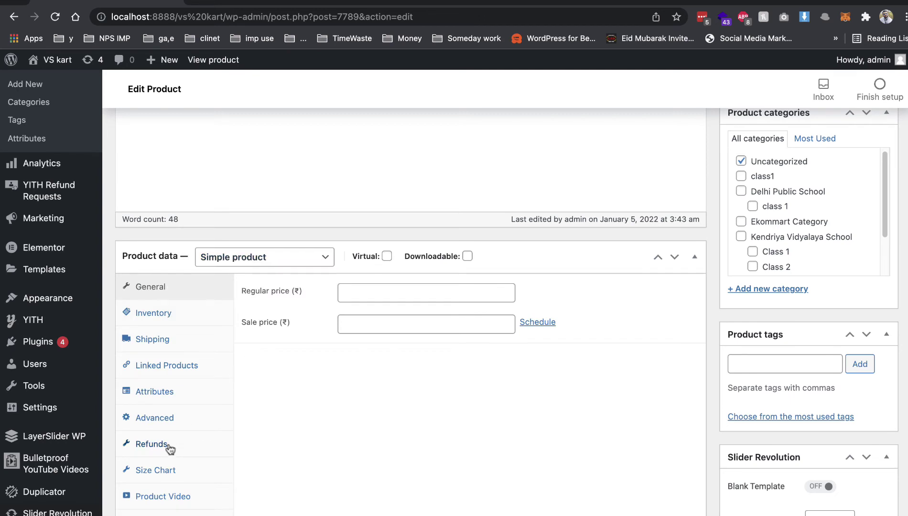
{"action": "left_click", "coordinate": [167, 446]}
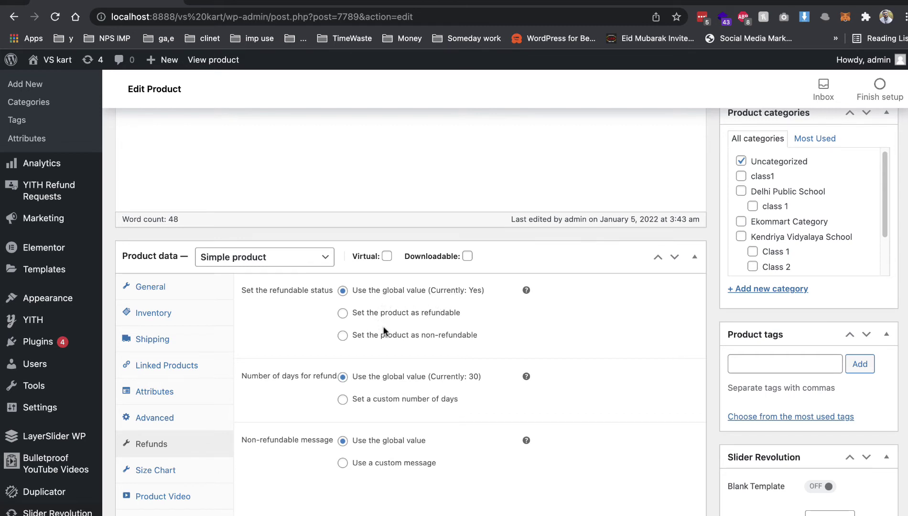
{"action": "left_click", "coordinate": [387, 341]}
{"action": "scroll", "coordinate": [622, 325], "scroll_direction": "up", "scroll_amount": 10}
{"action": "left_click", "coordinate": [859, 435]}
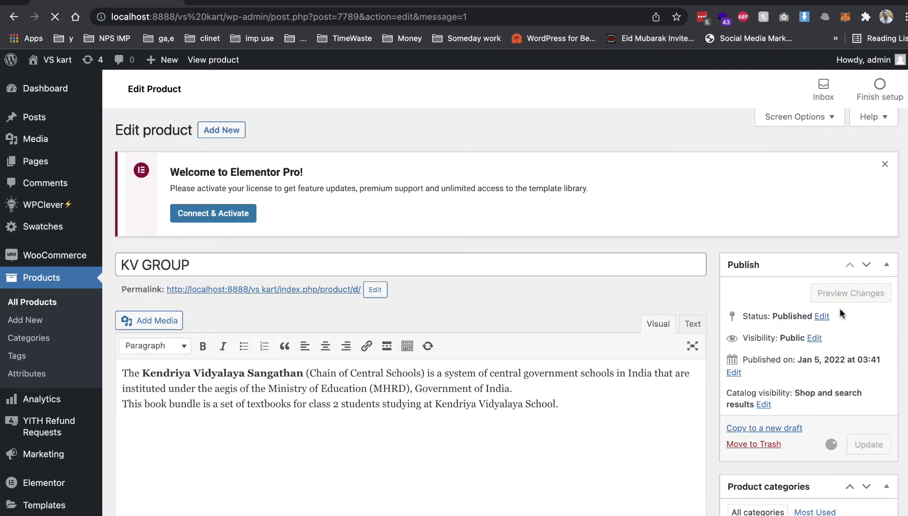
- Open the updated KV GROUP product page in a new browser tab and look through it
{"action": "right_click", "coordinate": [213, 260]}
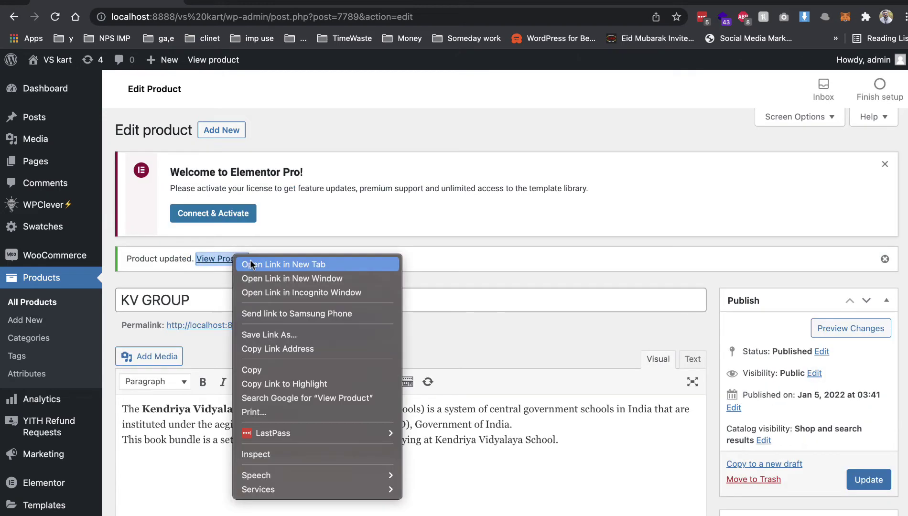
{"action": "left_click", "coordinate": [279, 266]}
{"action": "key", "text": "ctrl+Tab"}
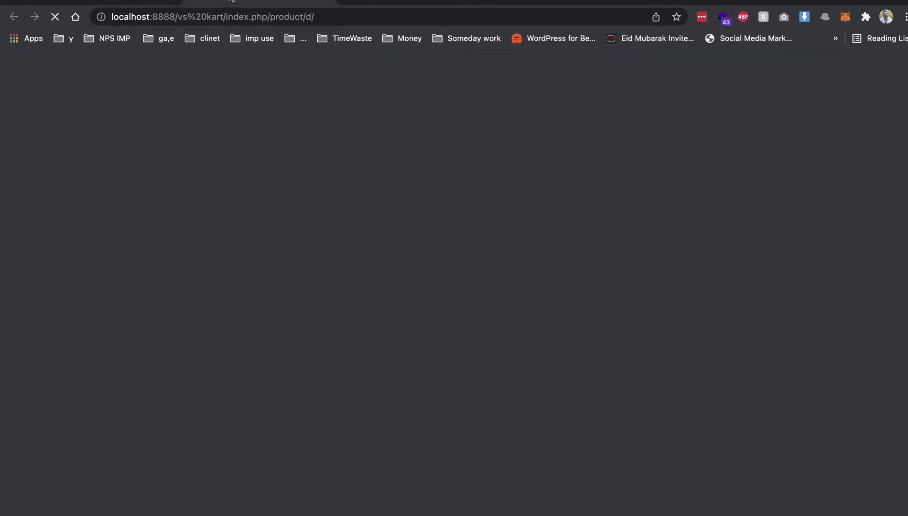
{"action": "scroll", "coordinate": [734, 401], "scroll_direction": "down", "scroll_amount": 6}
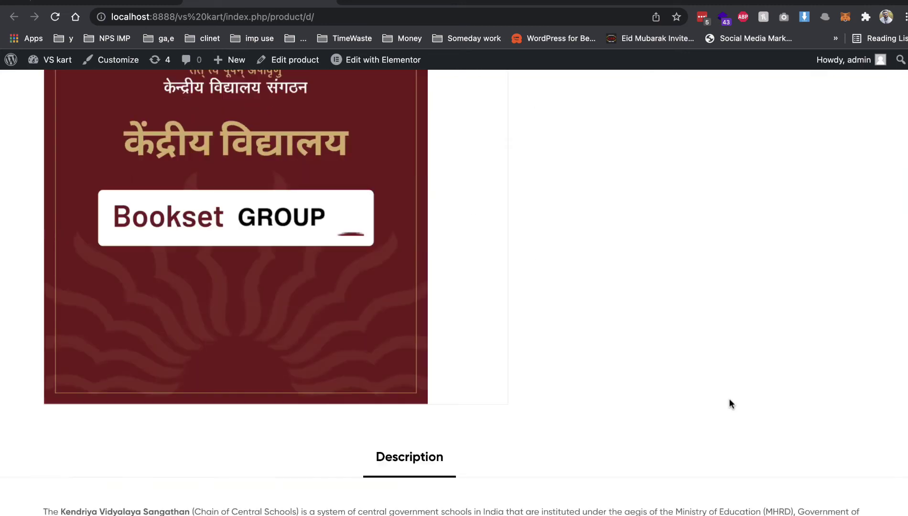
- Return to the products list and open the Delhi Public School, Bangalore, Book Set for Class 2 product page in a new tab
{"action": "scroll", "coordinate": [724, 401], "scroll_direction": "down", "scroll_amount": 3}
{"action": "scroll", "coordinate": [696, 396], "scroll_direction": "up", "scroll_amount": 15}
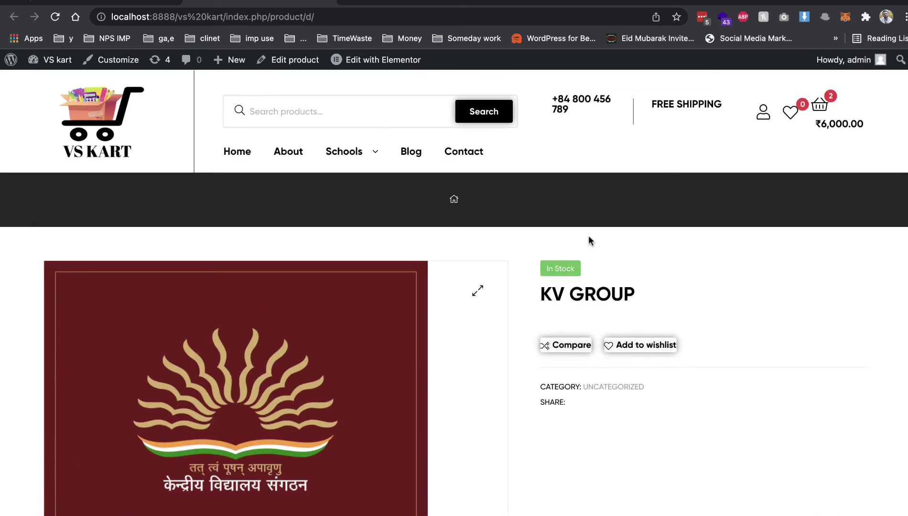
{"action": "left_click", "coordinate": [114, 5]}
{"action": "scroll", "coordinate": [376, 407], "scroll_direction": "down", "scroll_amount": 8}
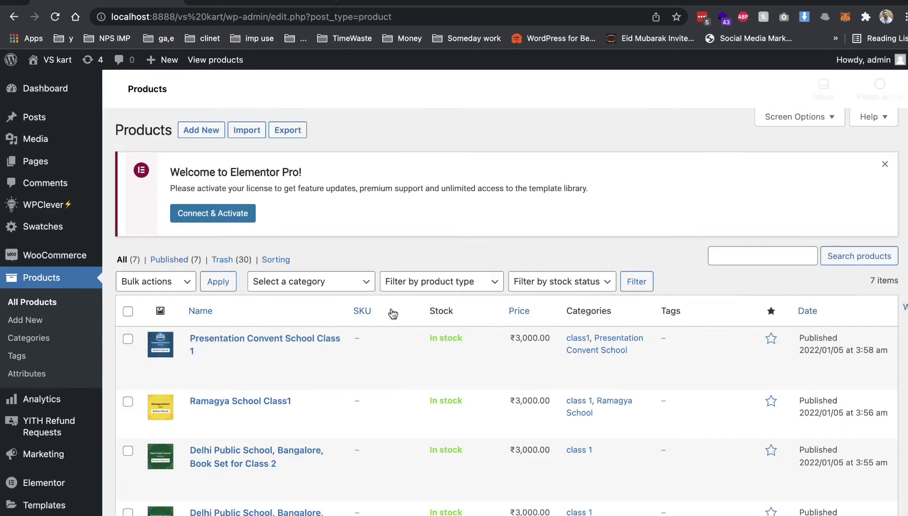
{"action": "scroll", "coordinate": [256, 317], "scroll_direction": "down", "scroll_amount": 2}
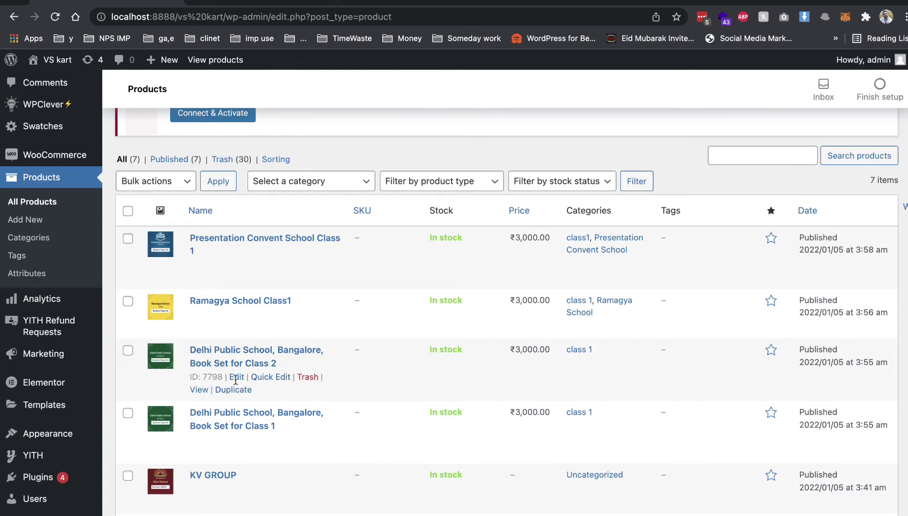
{"action": "right_click", "coordinate": [199, 390]}
{"action": "left_click", "coordinate": [235, 316]}
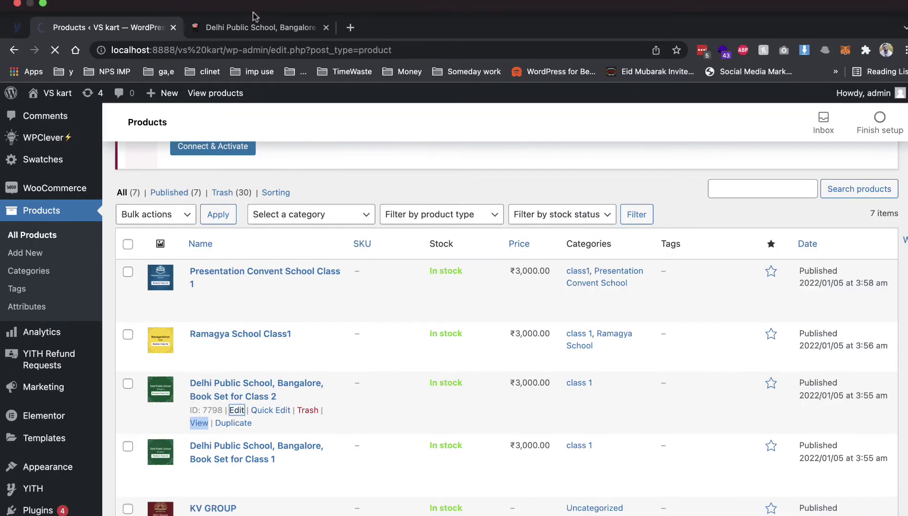
{"action": "left_click", "coordinate": [261, 27]}
- Examine the refund notice under the price on the Class 2 book set's product page
{"action": "scroll", "coordinate": [586, 368], "scroll_direction": "down", "scroll_amount": 3}
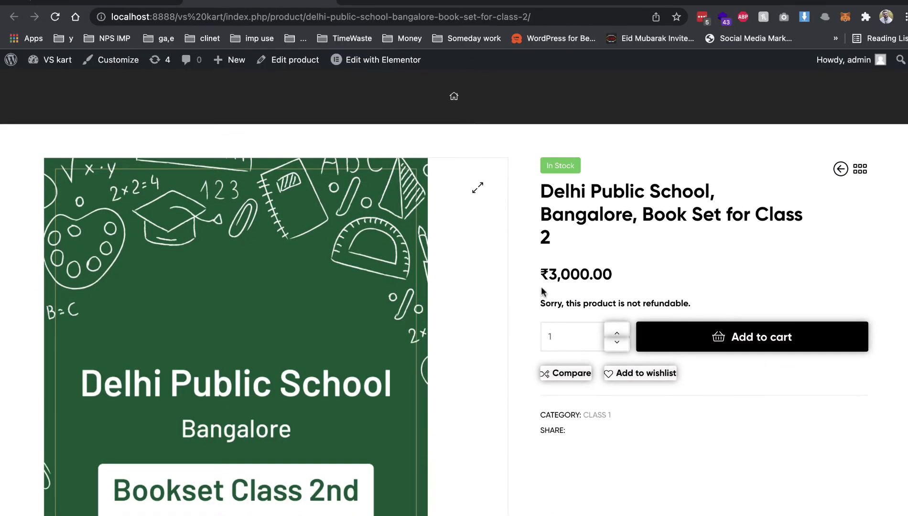
{"action": "left_click_drag", "start_coordinate": [538, 339], "coordinate": [642, 331]}
{"action": "triple_click", "coordinate": [676, 304]}
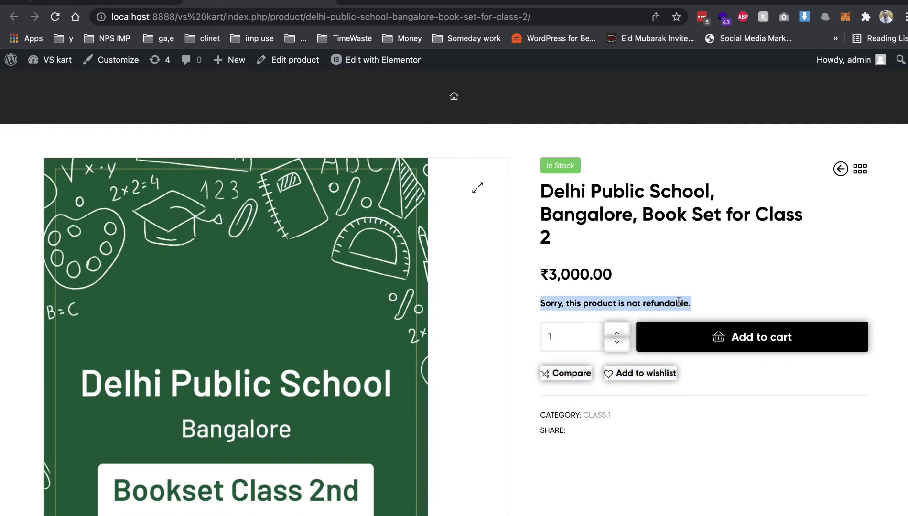
{"action": "triple_click", "coordinate": [676, 304]}
{"action": "left_click", "coordinate": [644, 308]}
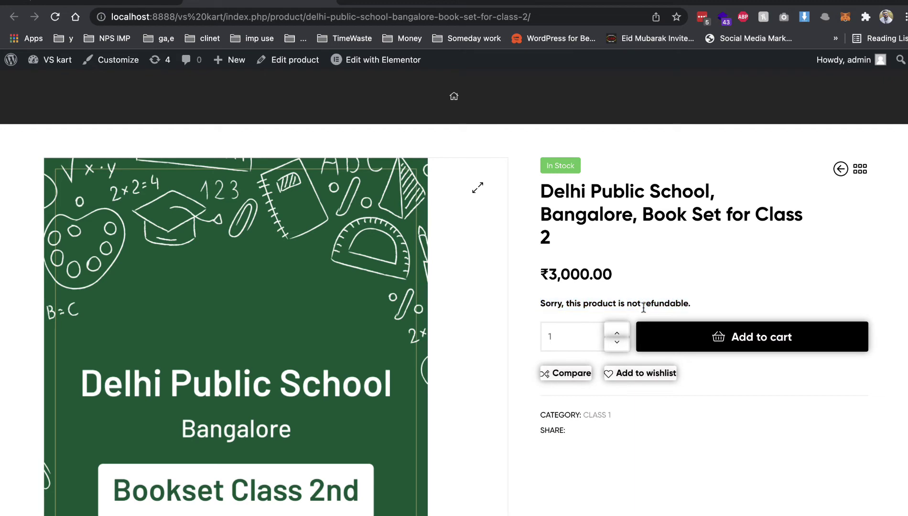
- Set the Class 2 book set as refundable in its product refund settings and select the custom number of days
{"action": "left_click", "coordinate": [115, 4]}
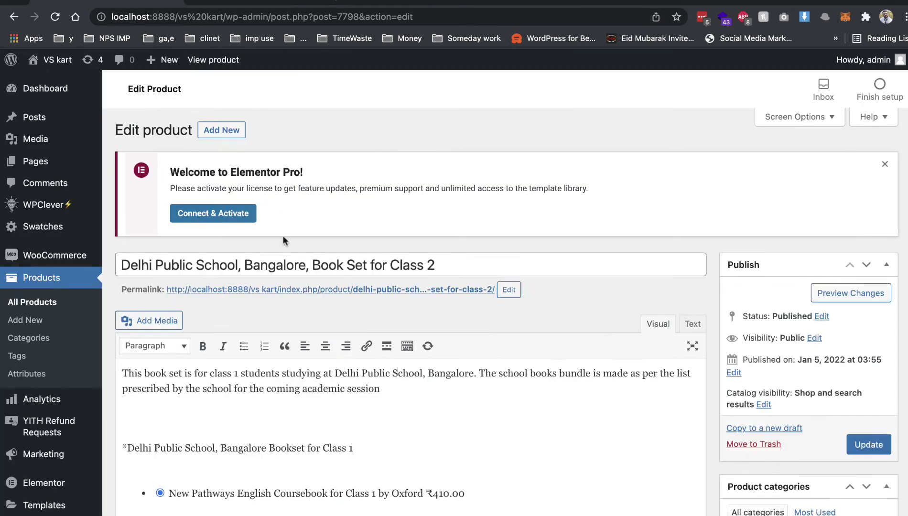
{"action": "scroll", "coordinate": [282, 234], "scroll_direction": "down", "scroll_amount": 10}
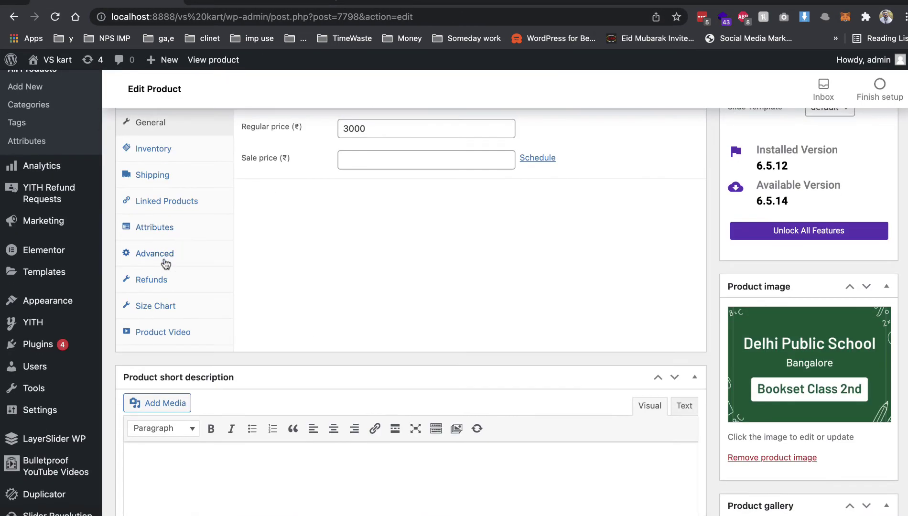
{"action": "left_click", "coordinate": [173, 279]}
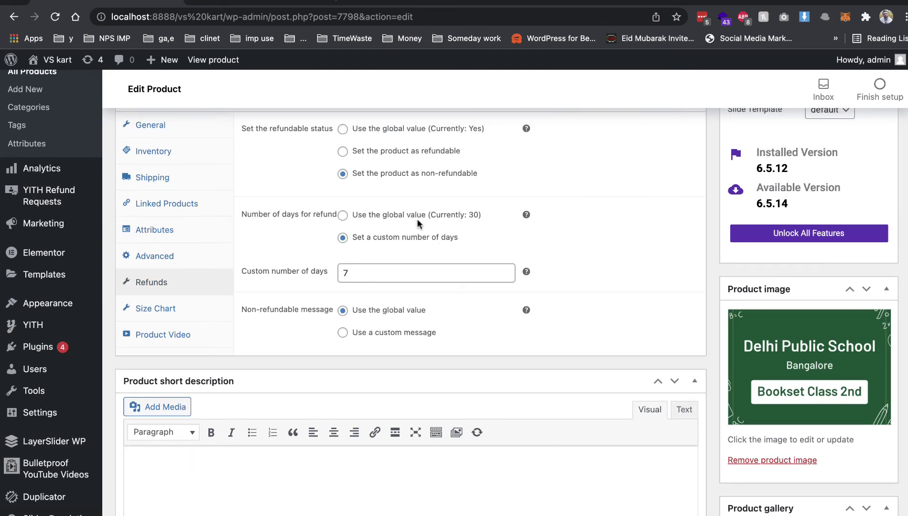
{"action": "left_click", "coordinate": [386, 152]}
{"action": "double_click", "coordinate": [388, 268]}
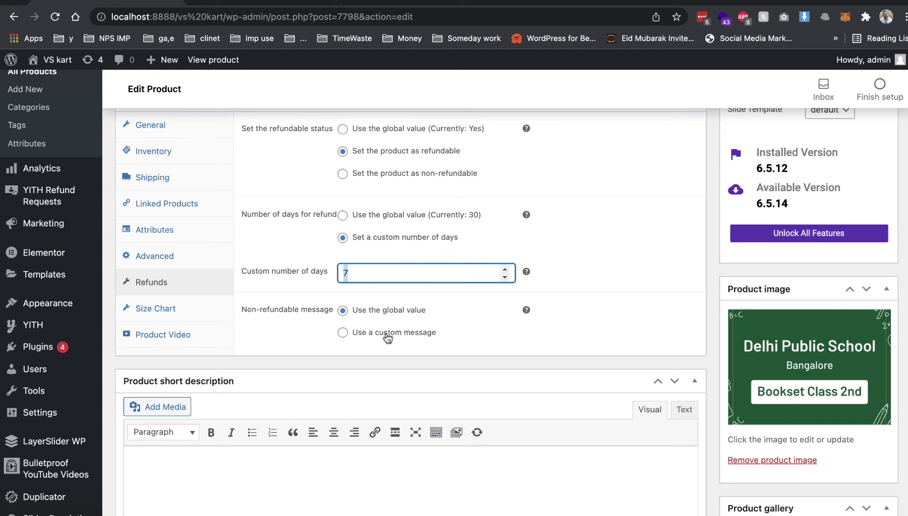
- Try a custom non-refundable message for the product, and switch the message back to the global value
{"action": "left_click", "coordinate": [366, 333]}
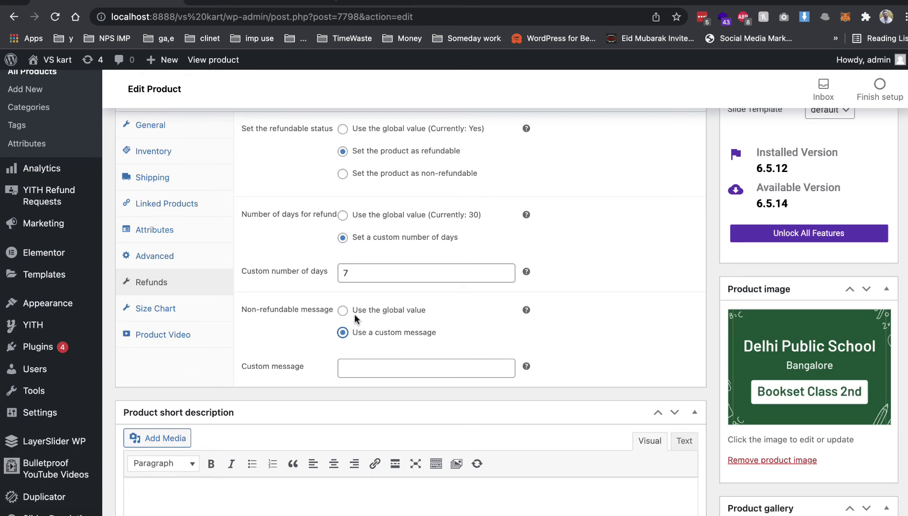
{"action": "left_click", "coordinate": [356, 312]}
{"action": "scroll", "coordinate": [403, 316], "scroll_direction": "down", "scroll_amount": 5}
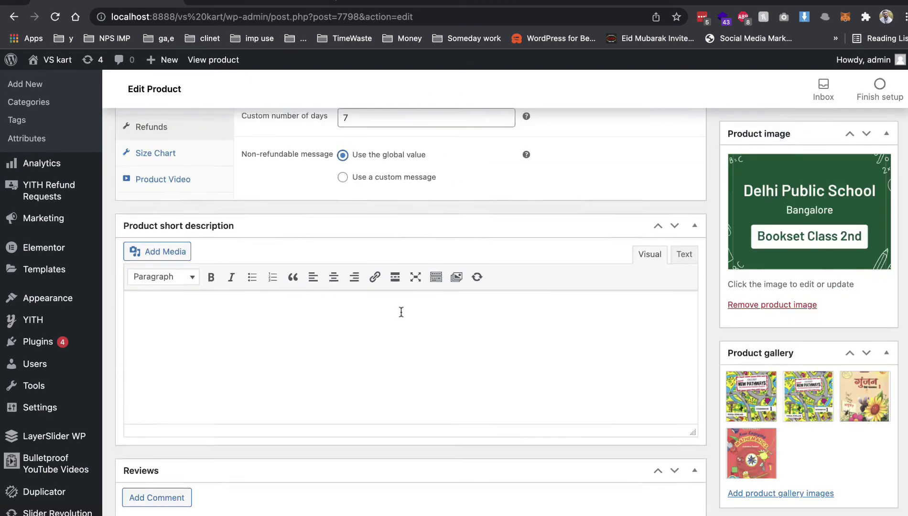
{"action": "scroll", "coordinate": [401, 312], "scroll_direction": "up", "scroll_amount": 2}
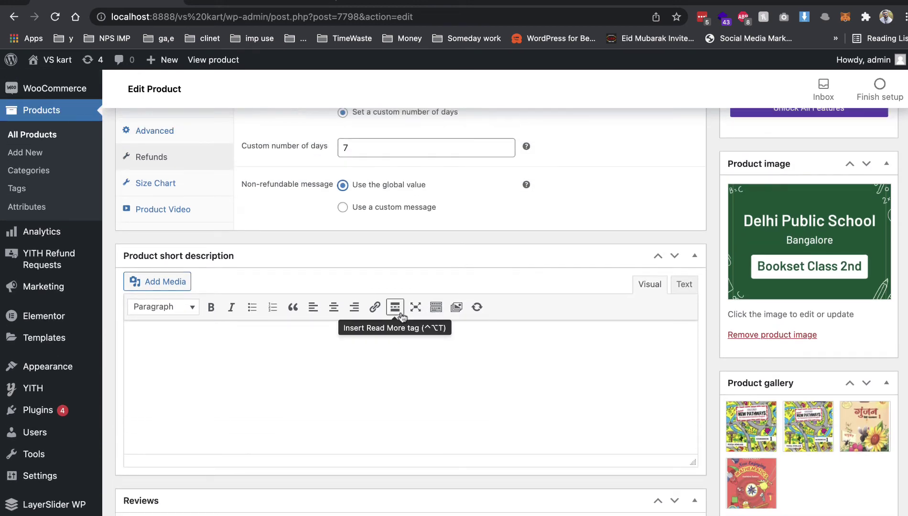
{"action": "scroll", "coordinate": [401, 315], "scroll_direction": "up", "scroll_amount": 3}
- Go to the storefront's home page, review the shopping cart and its subtotal, and close the cart
{"action": "left_click", "coordinate": [258, 2]}
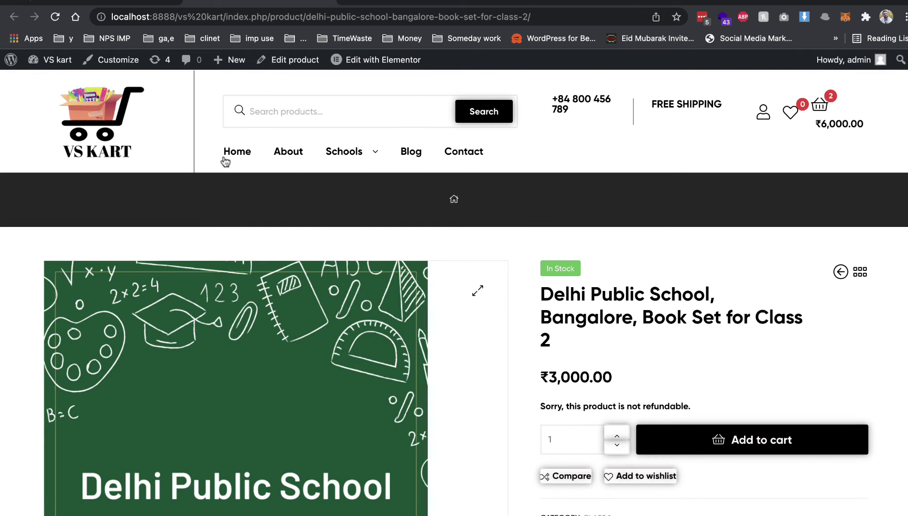
{"action": "left_click", "coordinate": [244, 155]}
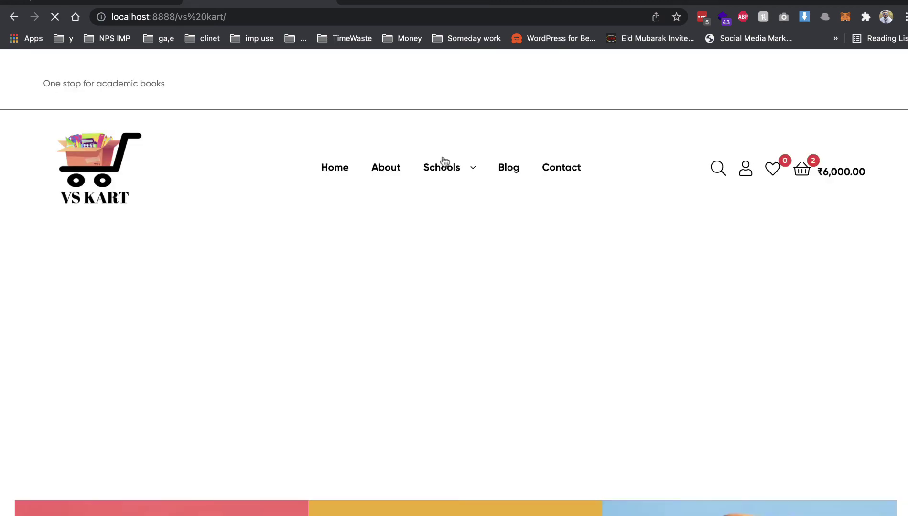
{"action": "left_click", "coordinate": [830, 175]}
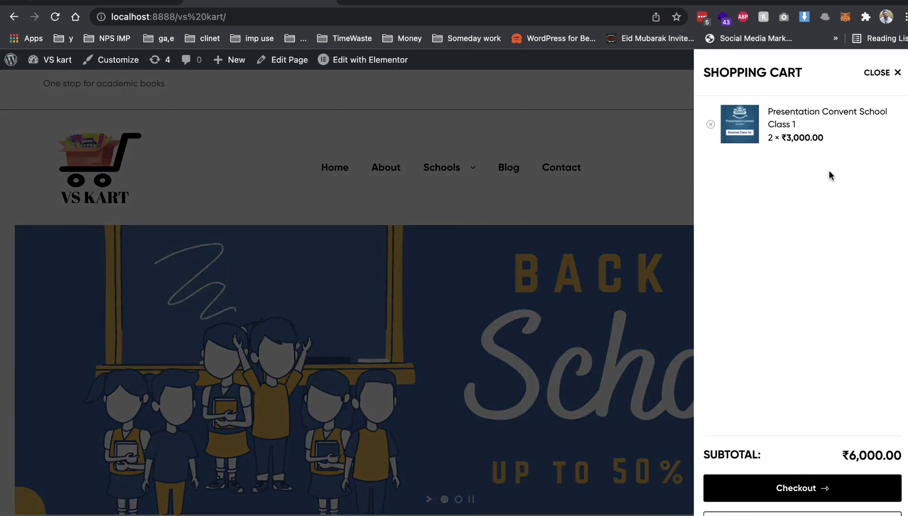
{"action": "scroll", "coordinate": [797, 330], "scroll_direction": "down", "scroll_amount": 10}
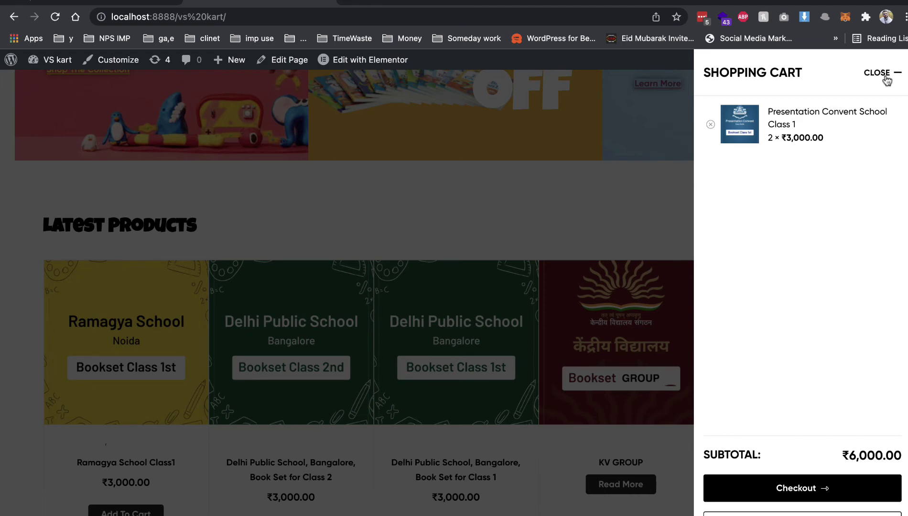
{"action": "left_click_drag", "start_coordinate": [841, 457], "coordinate": [895, 456]}
{"action": "left_click", "coordinate": [870, 74]}
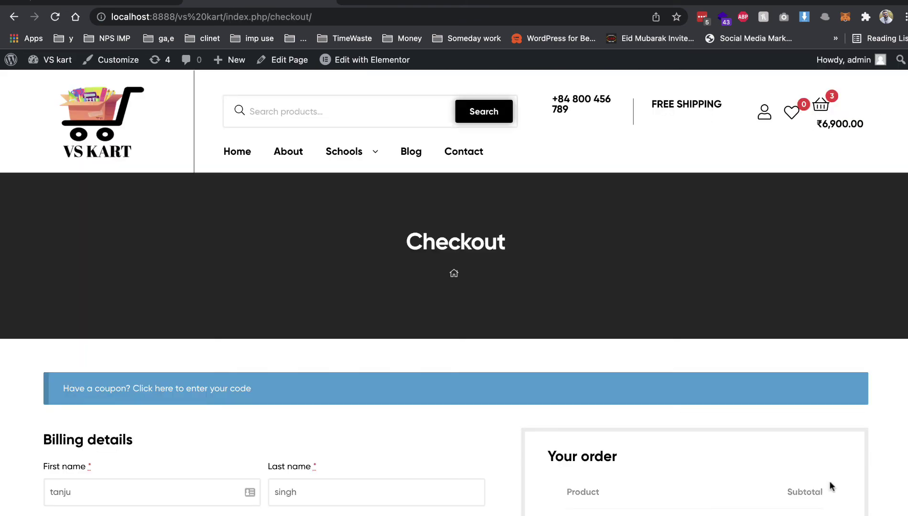
- Review the checkout page and place the order with cash on delivery
{"action": "scroll", "coordinate": [642, 363], "scroll_direction": "down", "scroll_amount": 7}
{"action": "scroll", "coordinate": [597, 316], "scroll_direction": "down", "scroll_amount": 5}
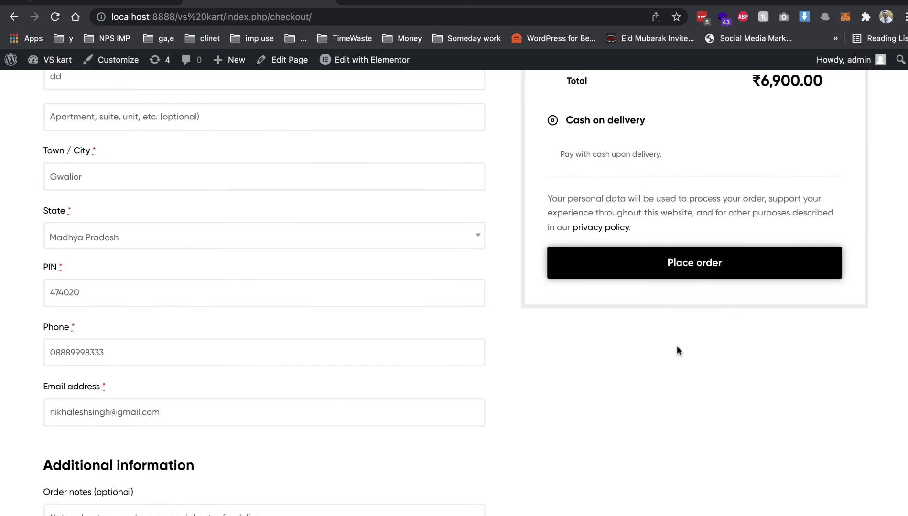
{"action": "left_click", "coordinate": [640, 276]}
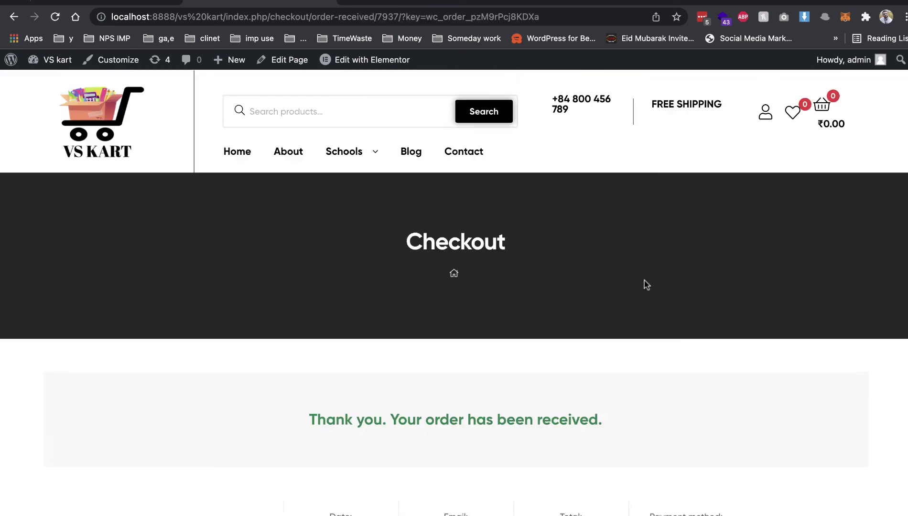
- Open the newly placed order in the store admin, set its status to Completed, and update the order
{"action": "left_click", "coordinate": [103, 6]}
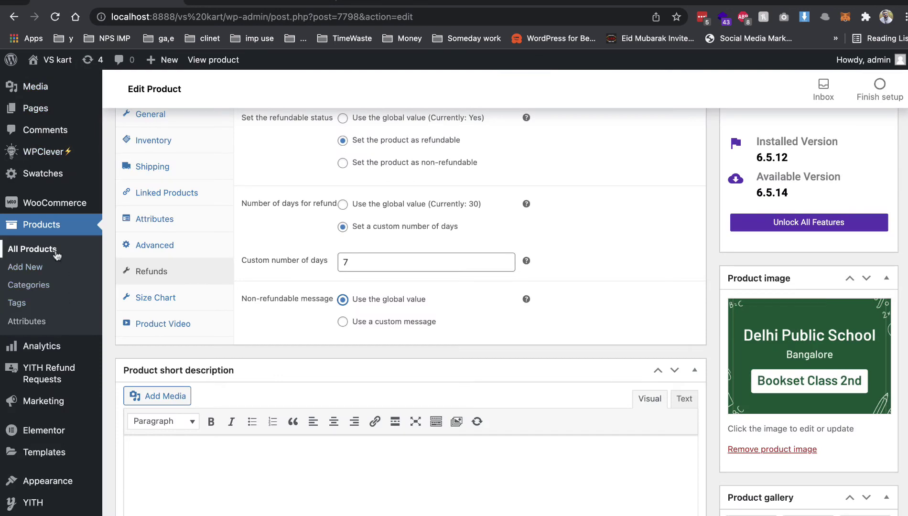
{"action": "mouse_move", "coordinate": [51, 209]}
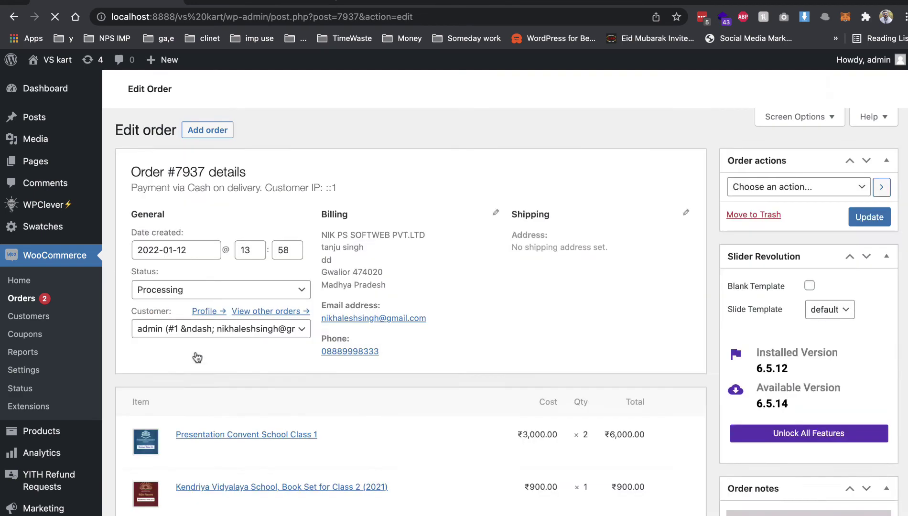
{"action": "scroll", "coordinate": [205, 345], "scroll_direction": "down", "scroll_amount": 2}
{"action": "left_click", "coordinate": [221, 334]}
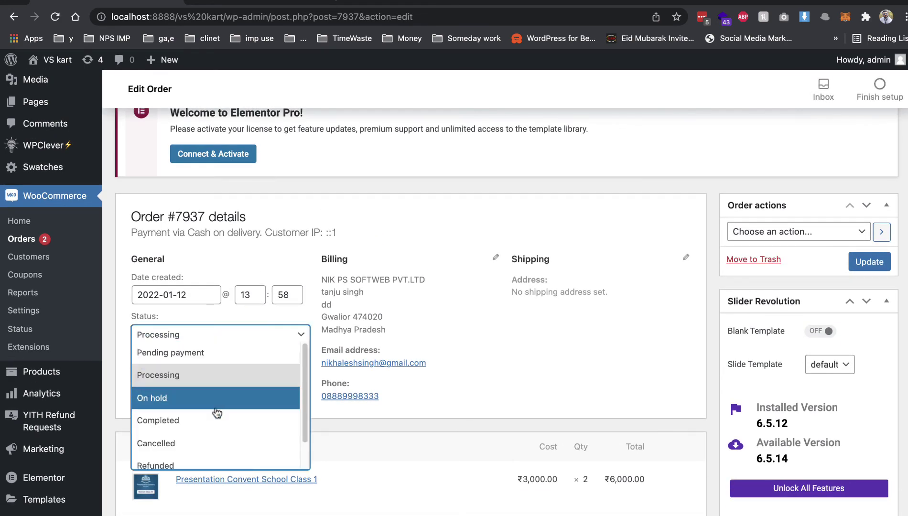
{"action": "left_click", "coordinate": [192, 420]}
{"action": "left_click", "coordinate": [869, 262]}
- Refund one unit of Presentation Convent School Class 1 manually for ₹3,000.00 and confirm the refund
{"action": "scroll", "coordinate": [738, 226], "scroll_direction": "down", "scroll_amount": 5}
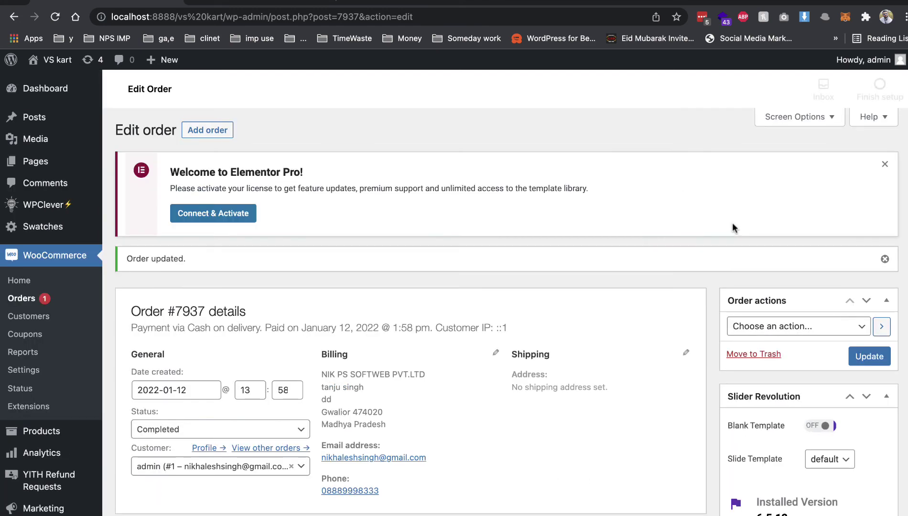
{"action": "scroll", "coordinate": [734, 227], "scroll_direction": "down", "scroll_amount": 5}
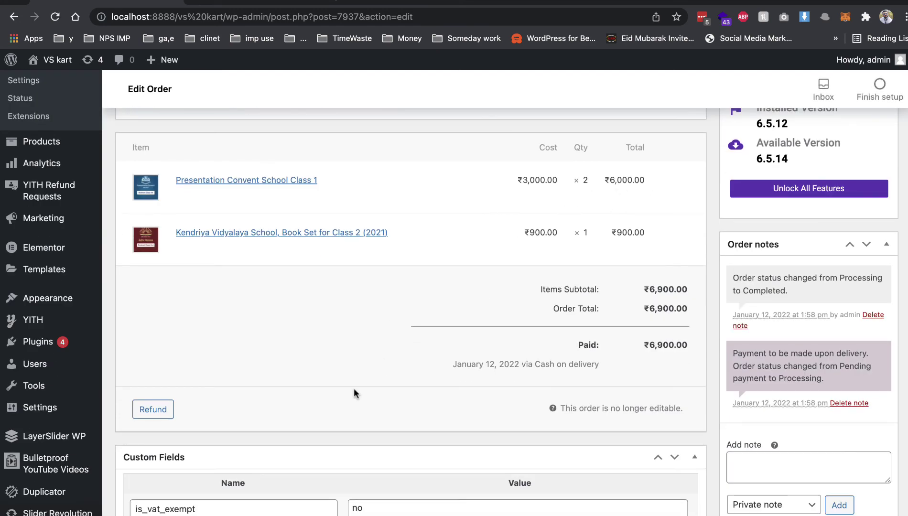
{"action": "left_click", "coordinate": [165, 411]}
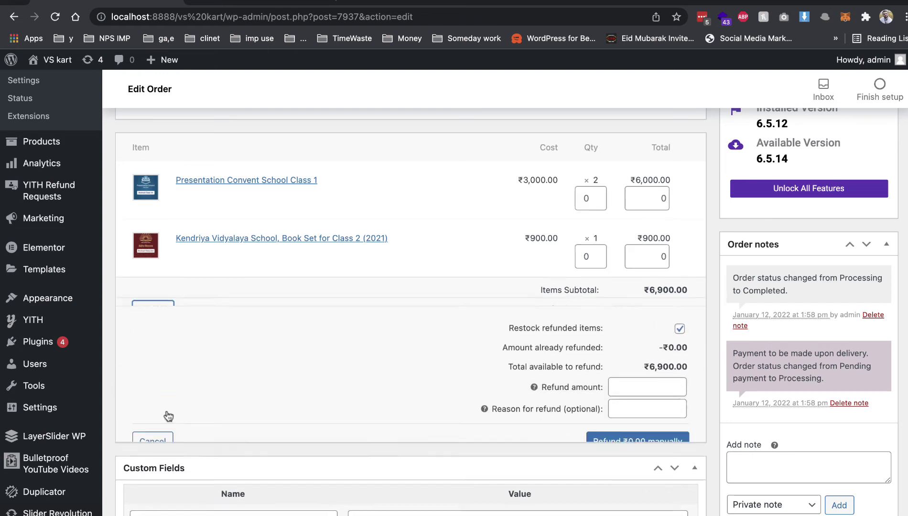
{"action": "left_click", "coordinate": [599, 194]}
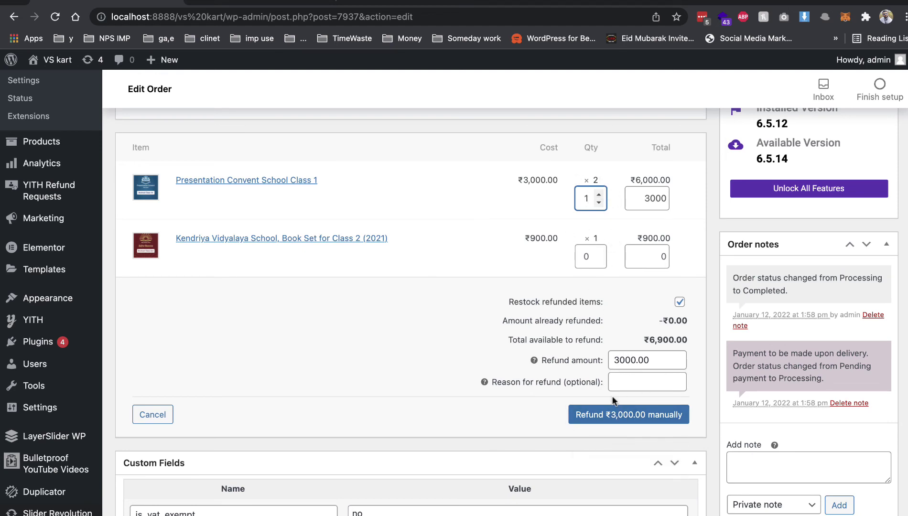
{"action": "left_click", "coordinate": [610, 416]}
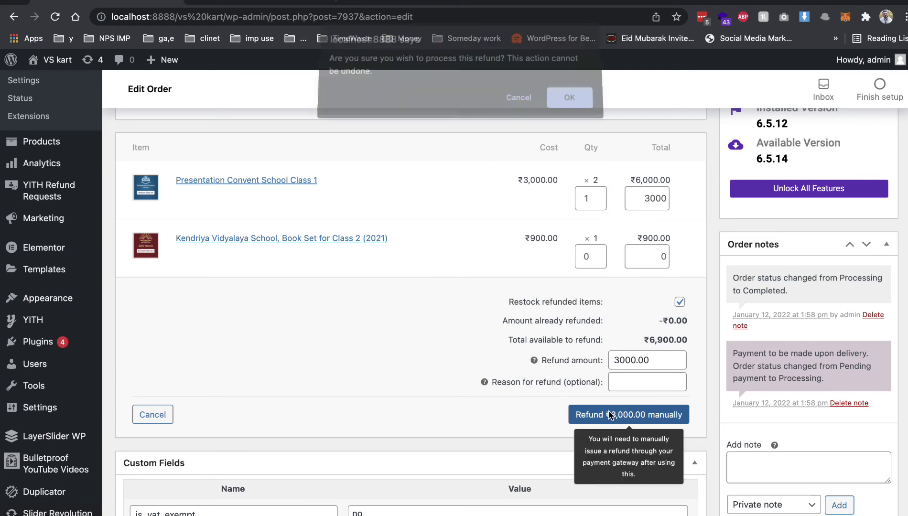
{"action": "left_click", "coordinate": [574, 103]}
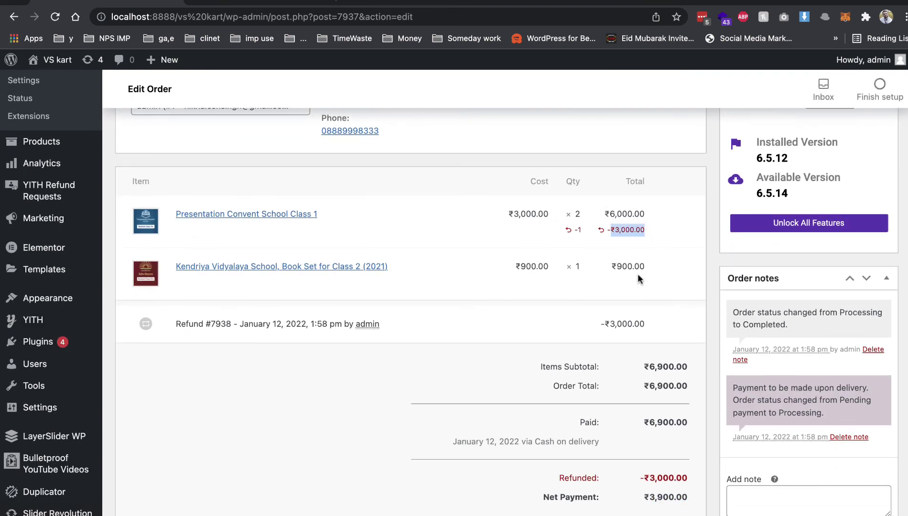
{"action": "scroll", "coordinate": [636, 273], "scroll_direction": "down", "scroll_amount": 5}
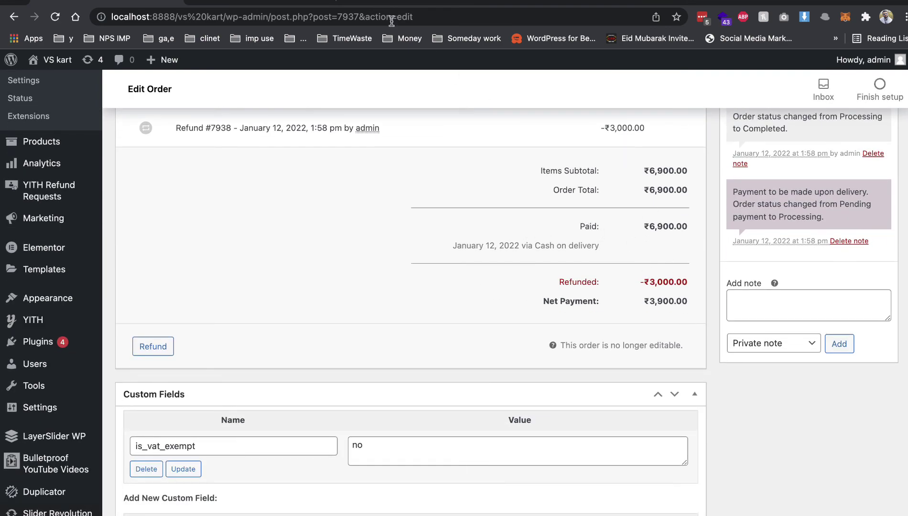
- Open the customer account on the storefront, check My Refund Requests, and show the list of orders
{"action": "left_click", "coordinate": [292, 5]}
{"action": "mouse_move", "coordinate": [765, 112]}
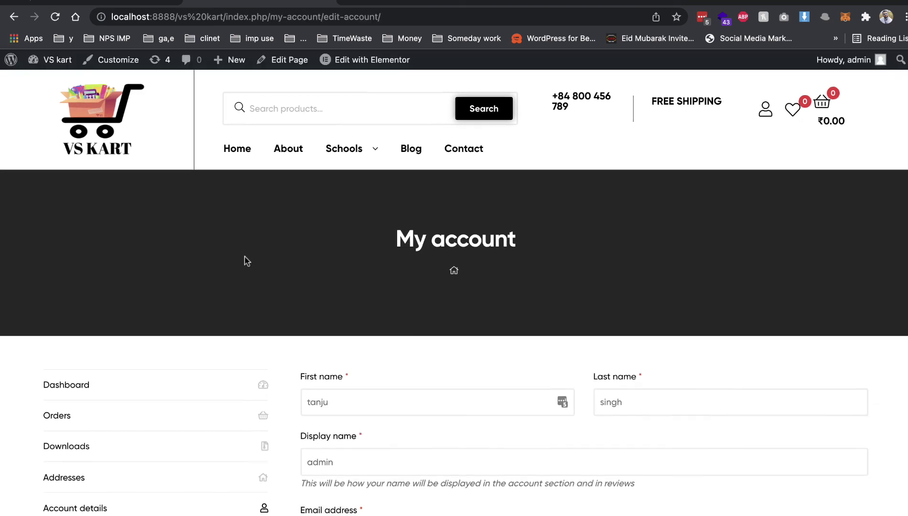
{"action": "scroll", "coordinate": [246, 259], "scroll_direction": "down", "scroll_amount": 1}
{"action": "left_click", "coordinate": [135, 509]}
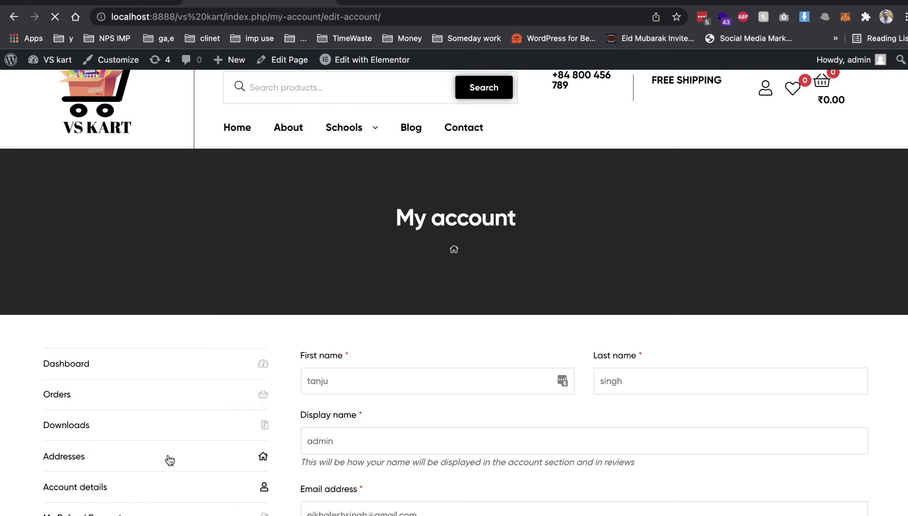
{"action": "scroll", "coordinate": [172, 446], "scroll_direction": "down", "scroll_amount": 4}
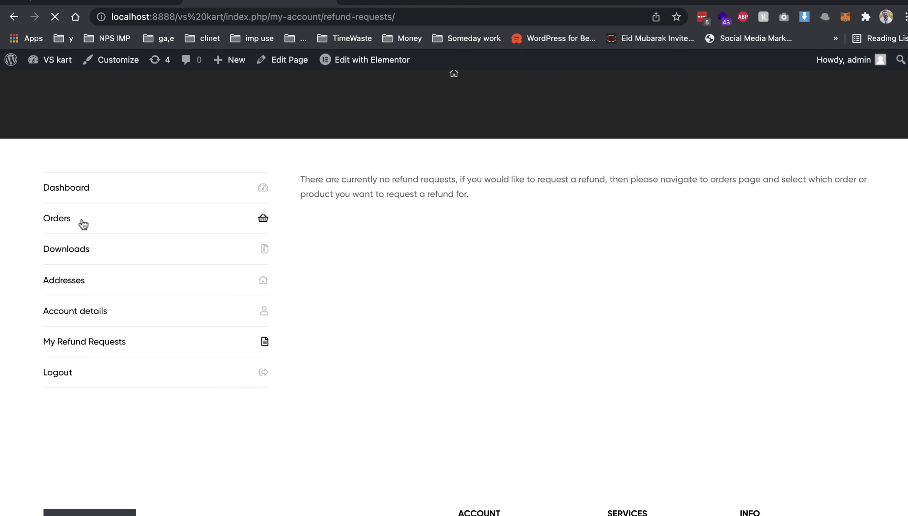
{"action": "scroll", "coordinate": [381, 383], "scroll_direction": "down", "scroll_amount": 1}
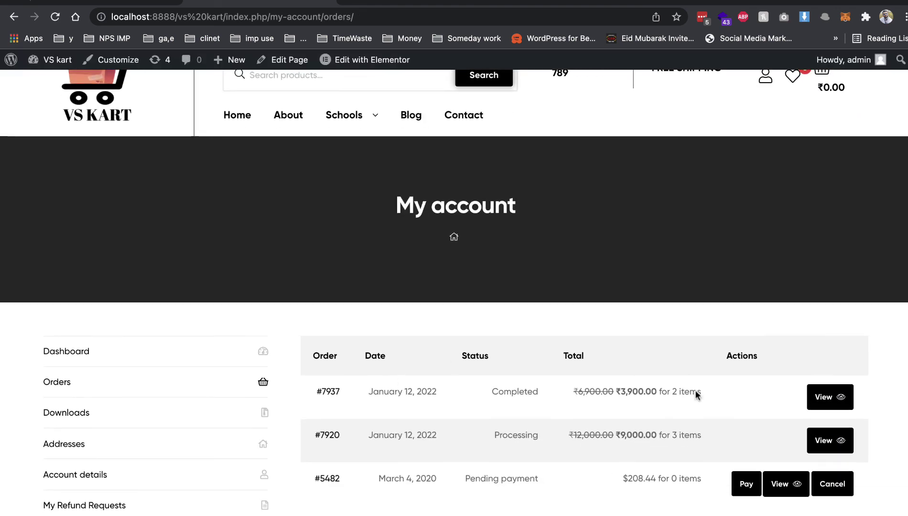
- Check the completed order's total, view its details with the refund options, and compare them with the admin order
{"action": "left_click_drag", "start_coordinate": [584, 392], "coordinate": [652, 393]}
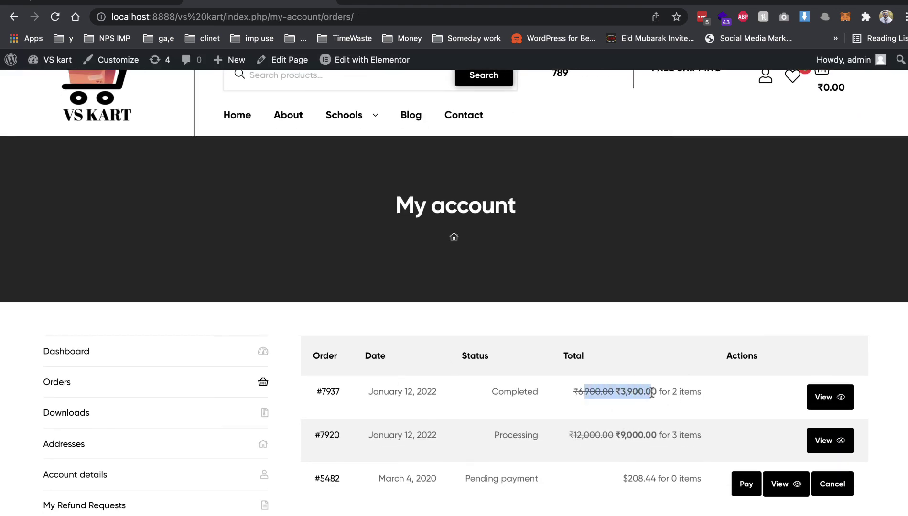
{"action": "left_click", "coordinate": [818, 404]}
{"action": "scroll", "coordinate": [654, 406], "scroll_direction": "down", "scroll_amount": 5}
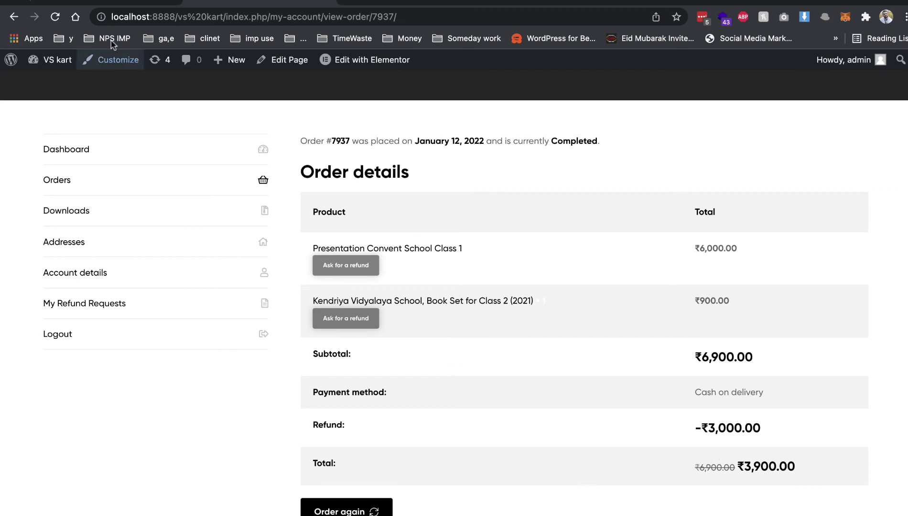
{"action": "left_click", "coordinate": [120, 4]}
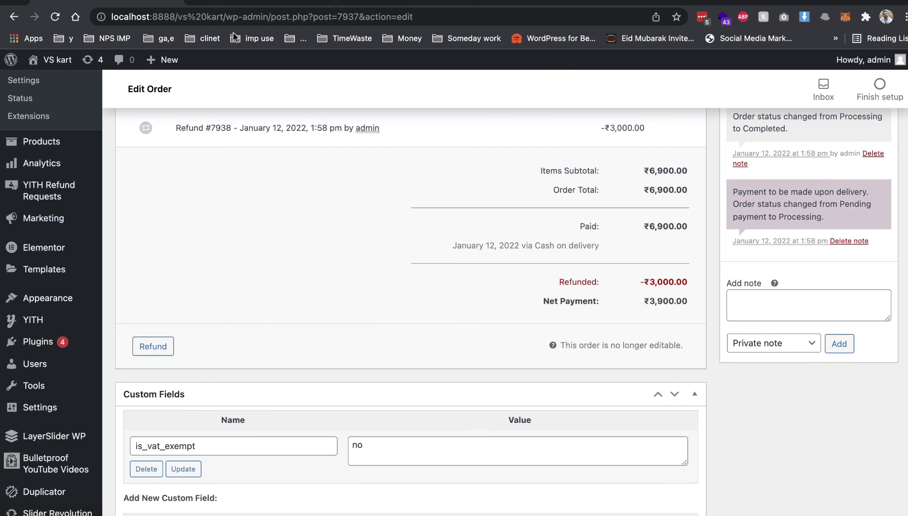
{"action": "left_click", "coordinate": [226, 5]}
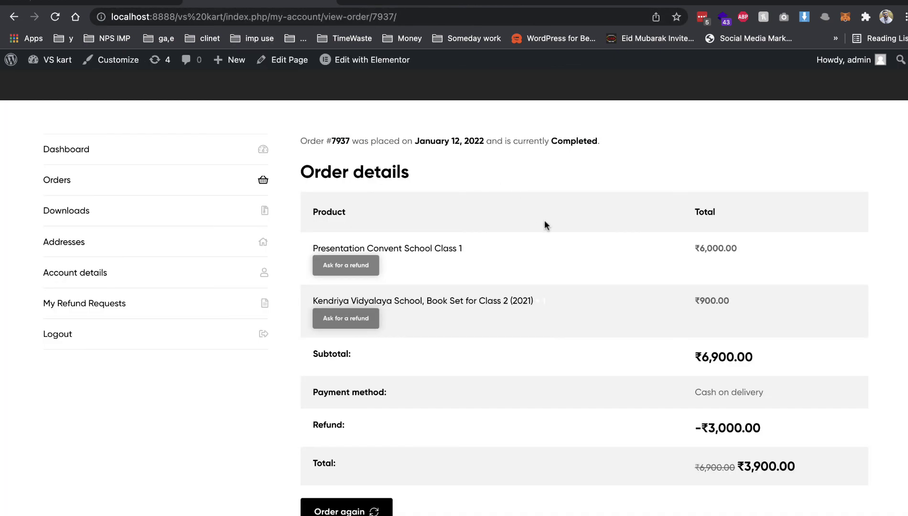